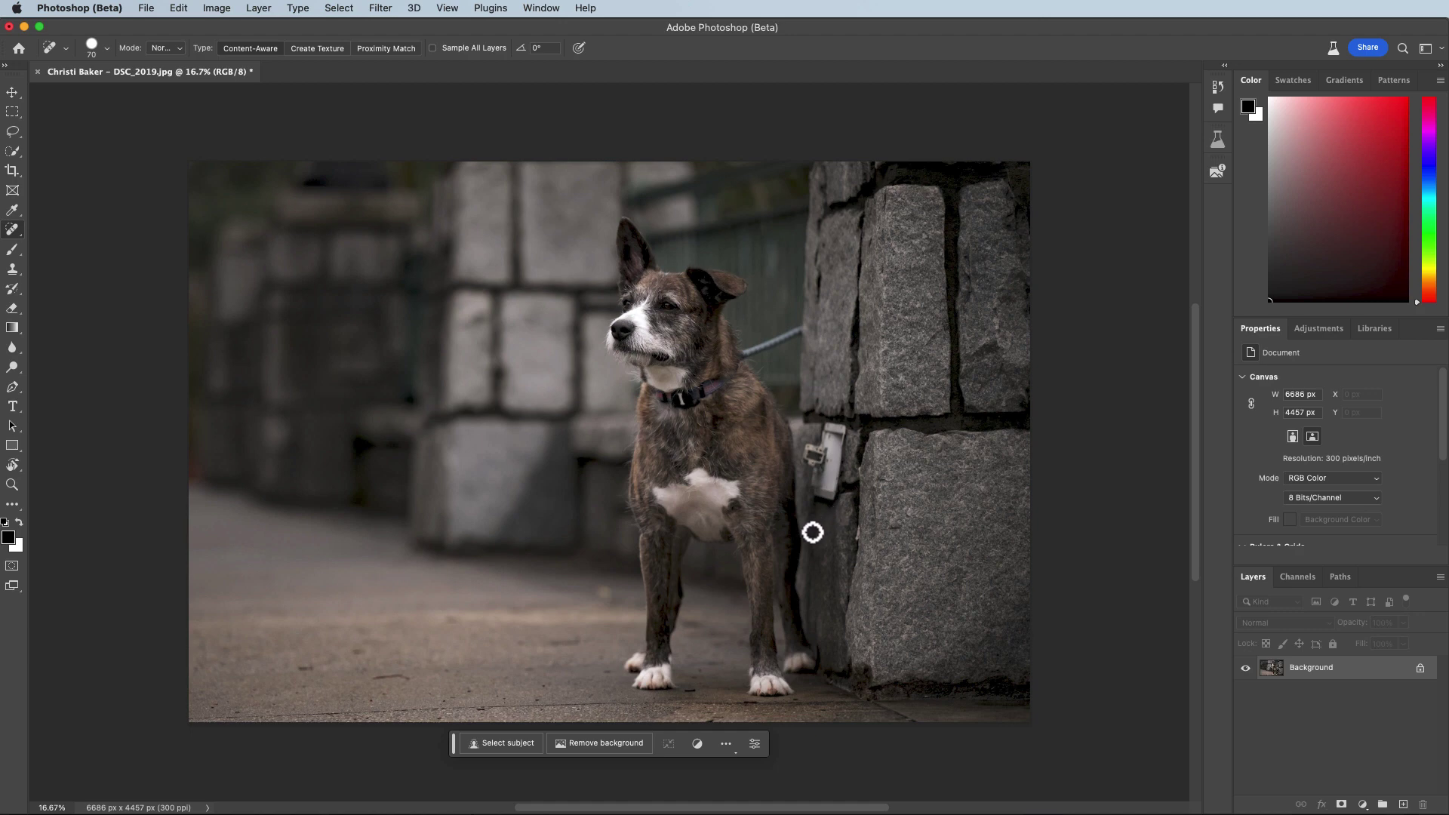
- Try removing the photo's background automatically and undo the removal
click(605, 747)
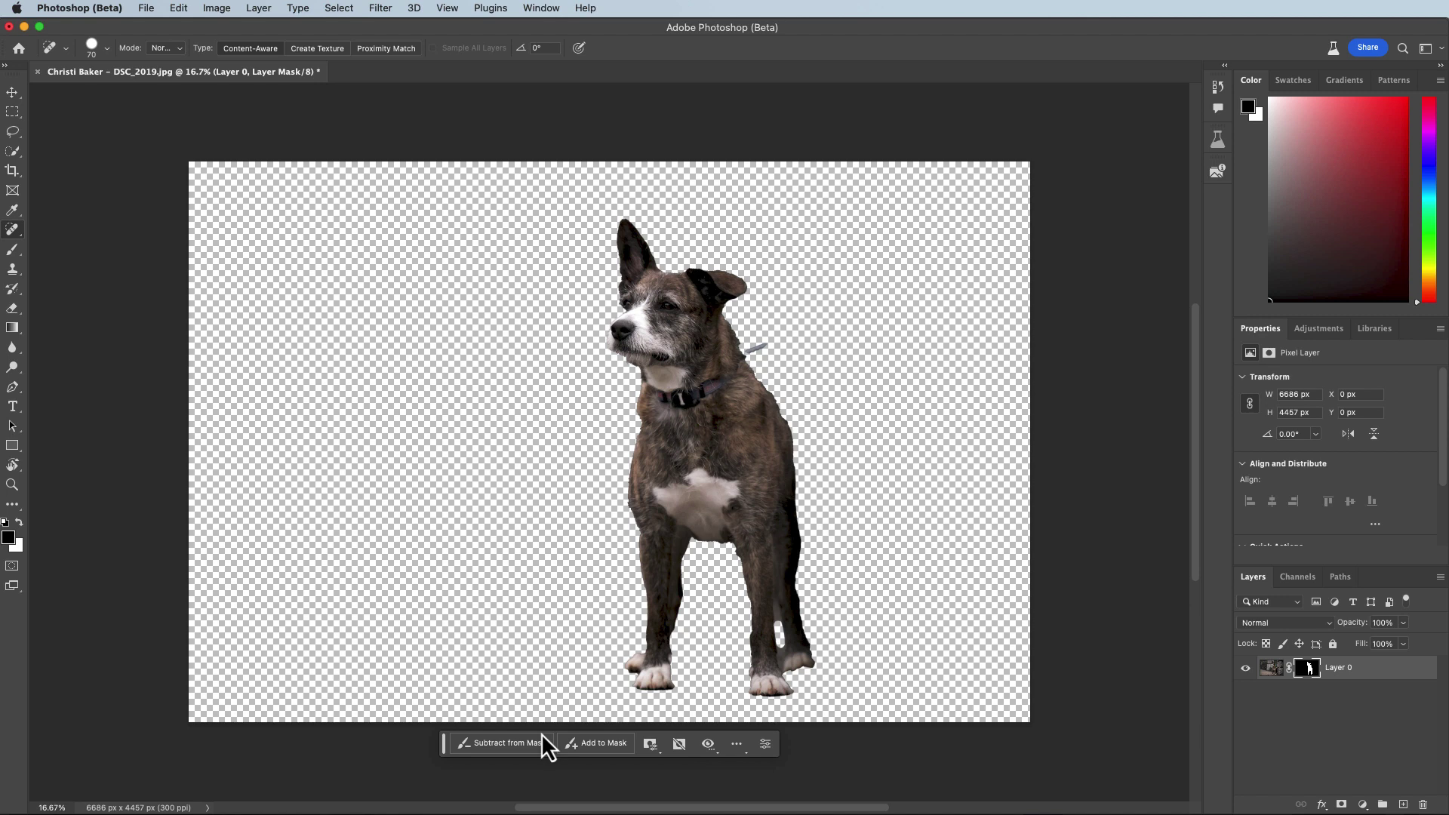
key(super+z)
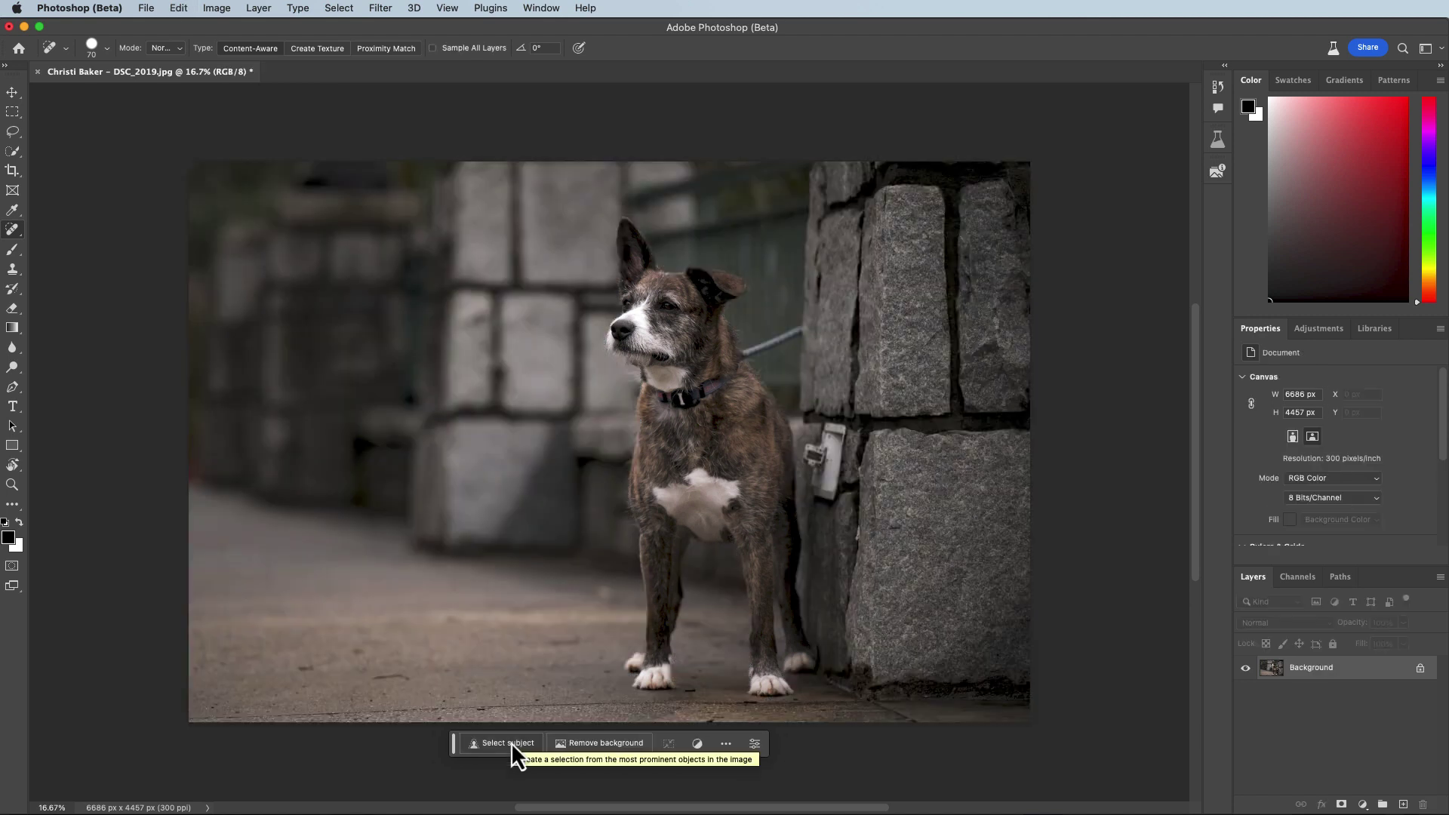
- Select the dog, invert the selection, and generatively fill the background with the prompt "generate a forest scene using a shallow depth of field"
click(511, 741)
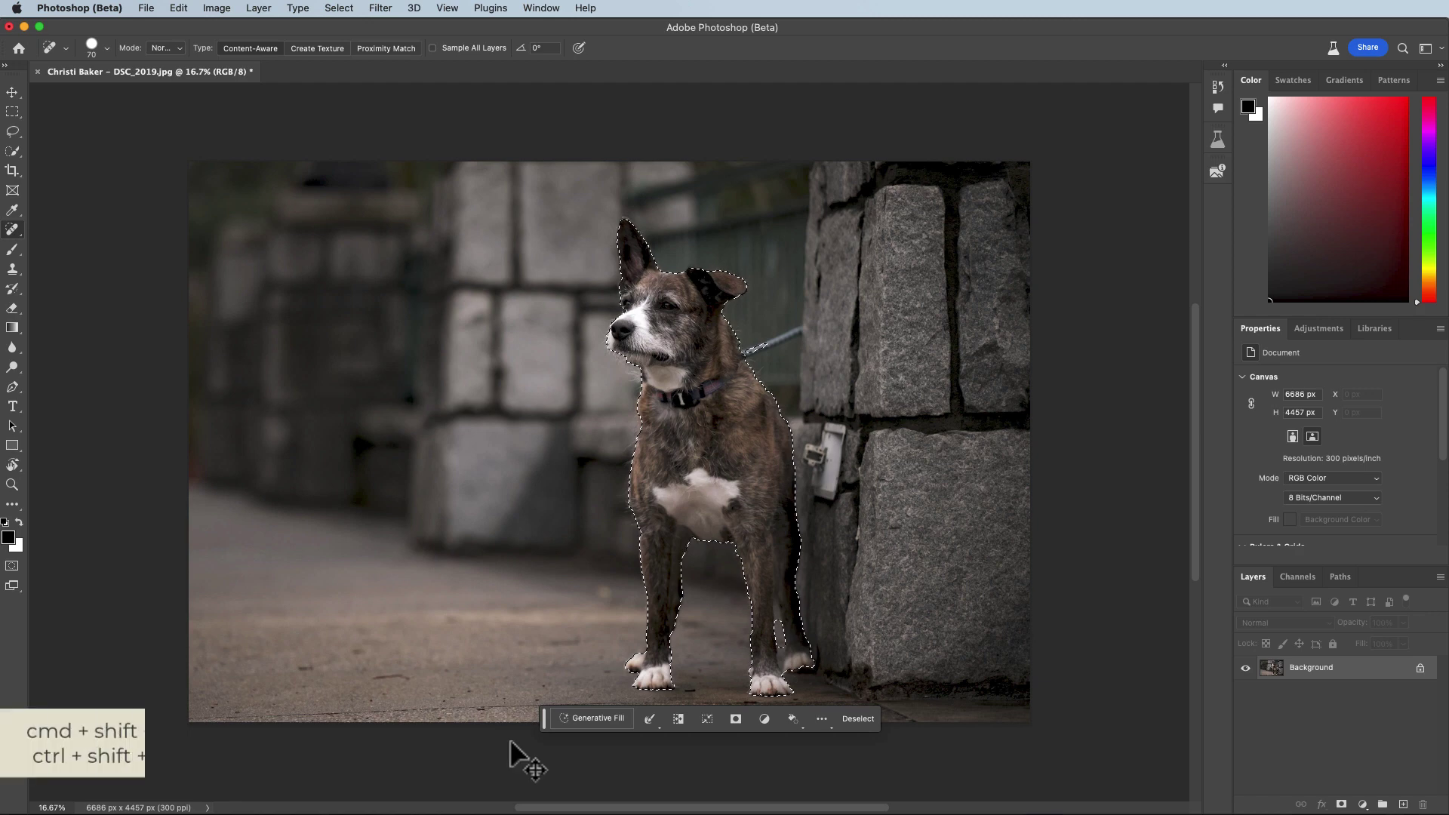
key(super+shift+i)
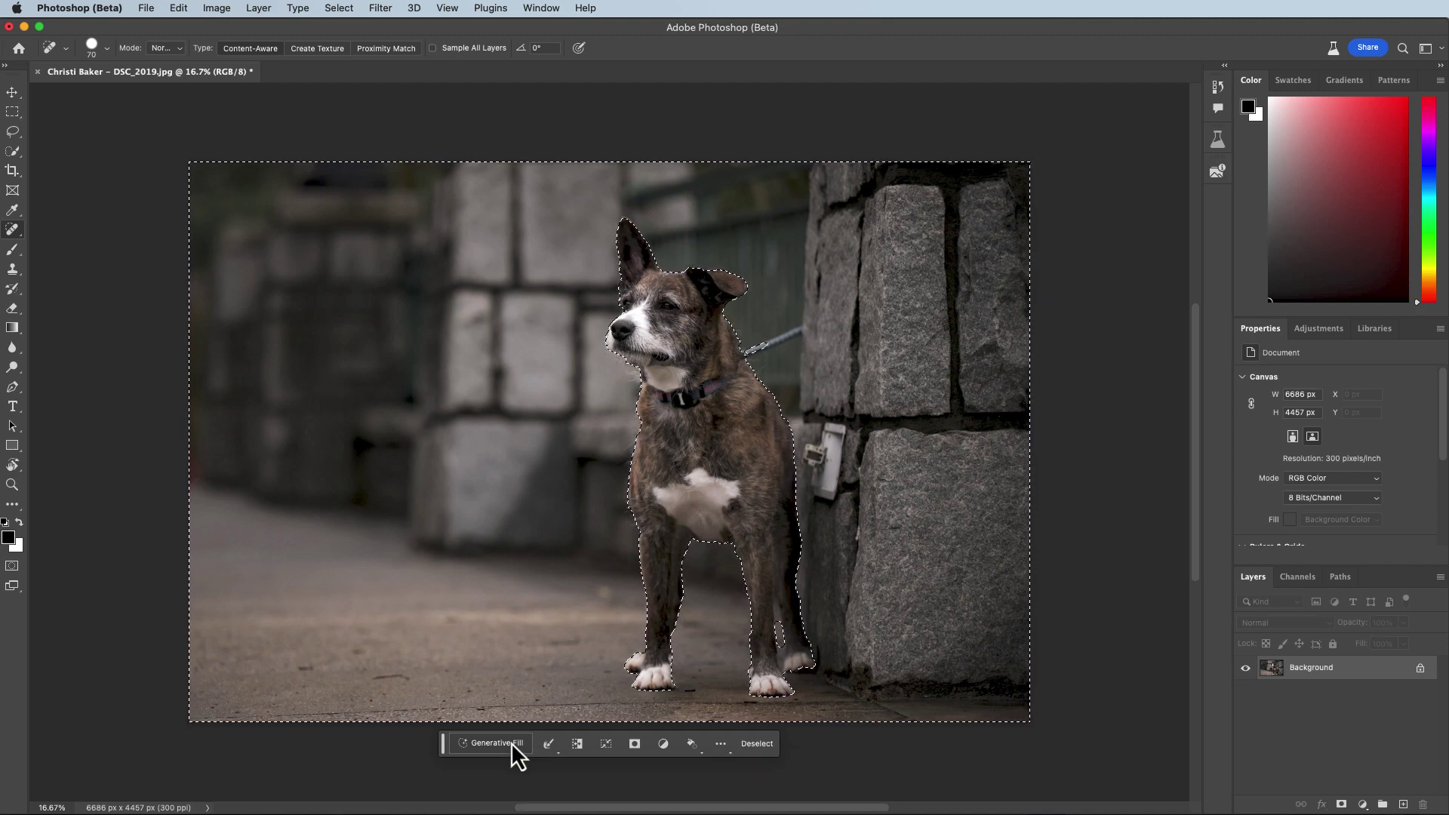
click(510, 741)
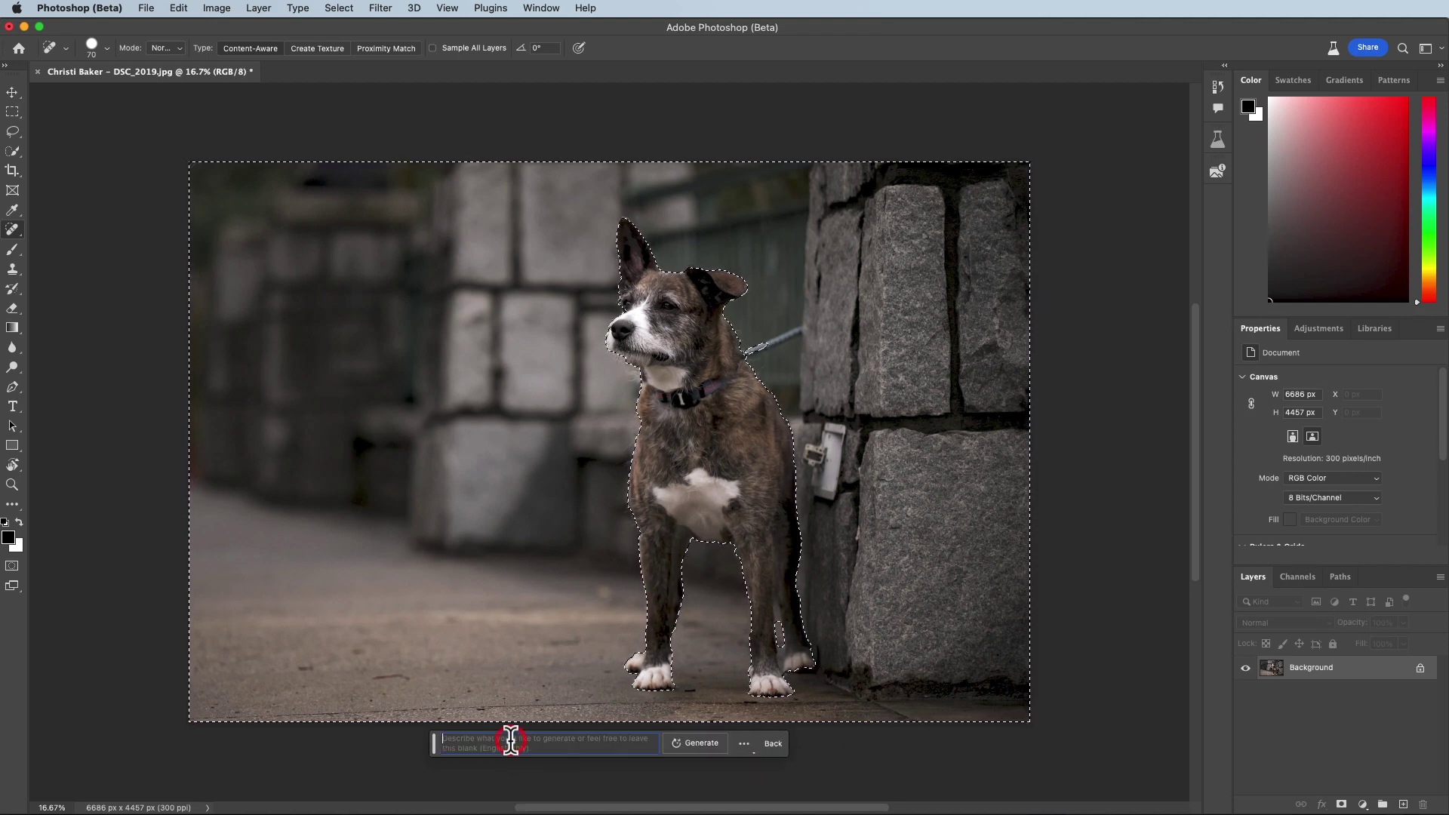
text(generate a forest scene using a shallow depth of field)
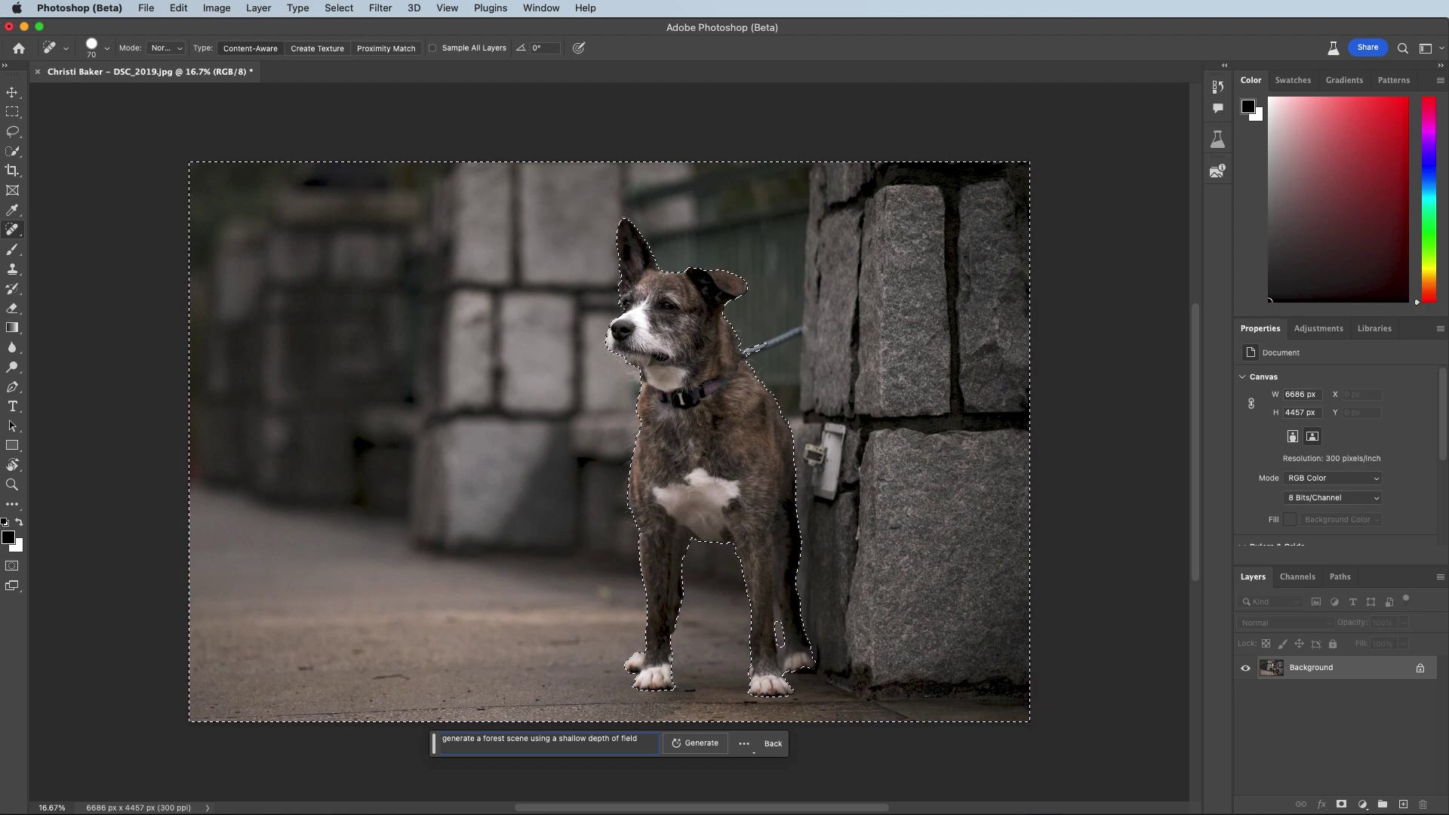
key(Return)
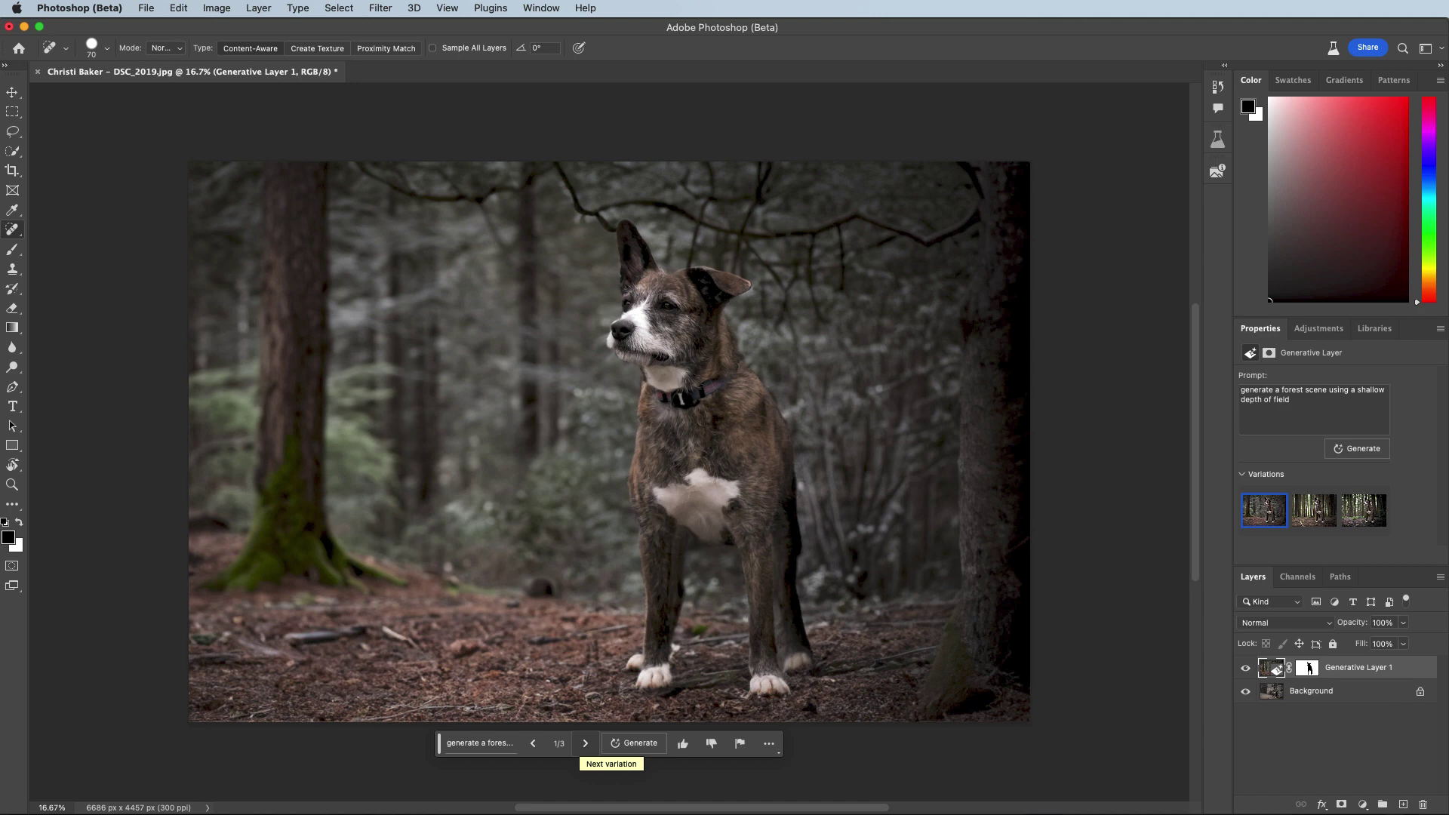
- Compare the three generated forest variations and return to the first one
click(585, 743)
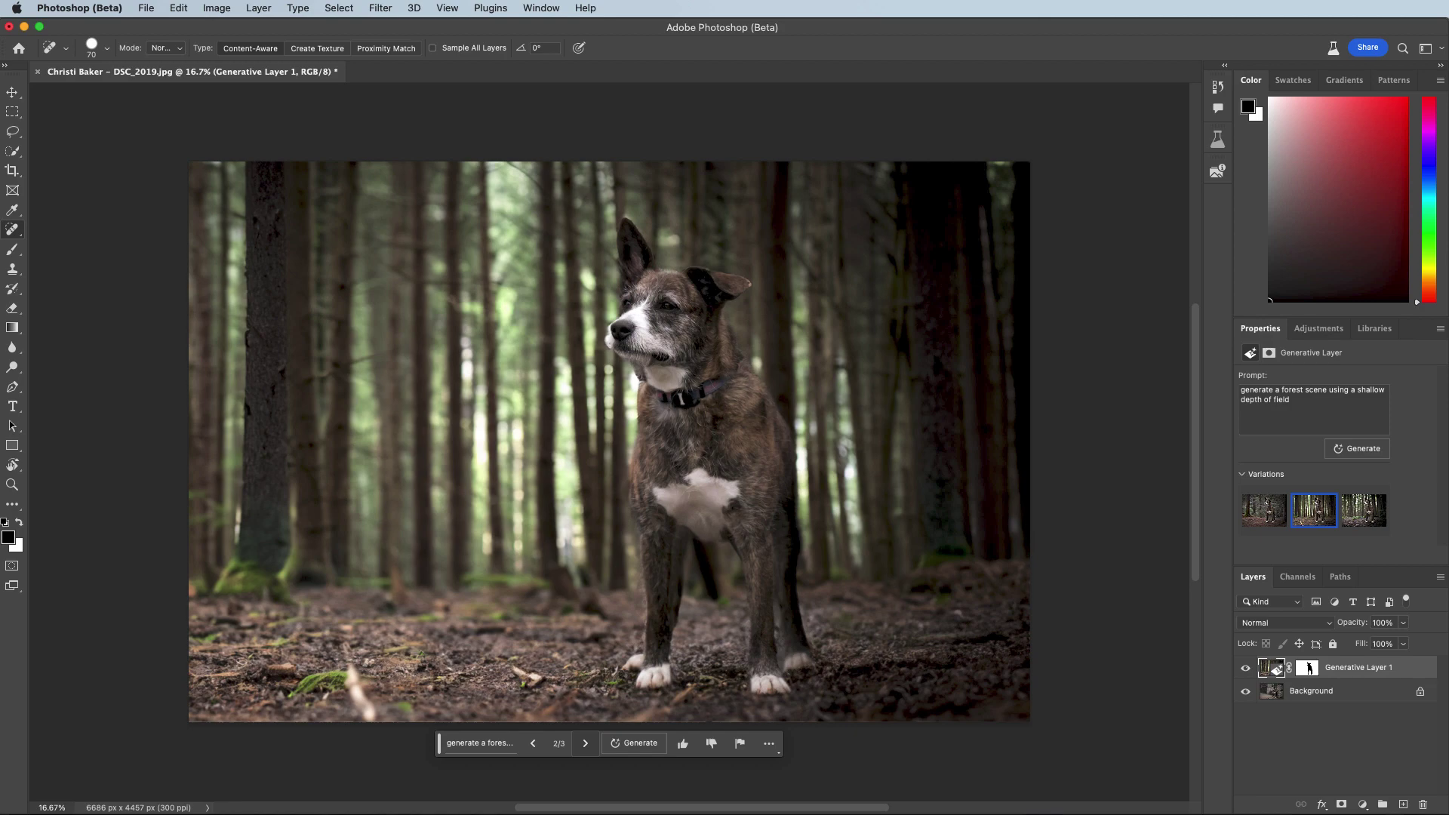
click(585, 743)
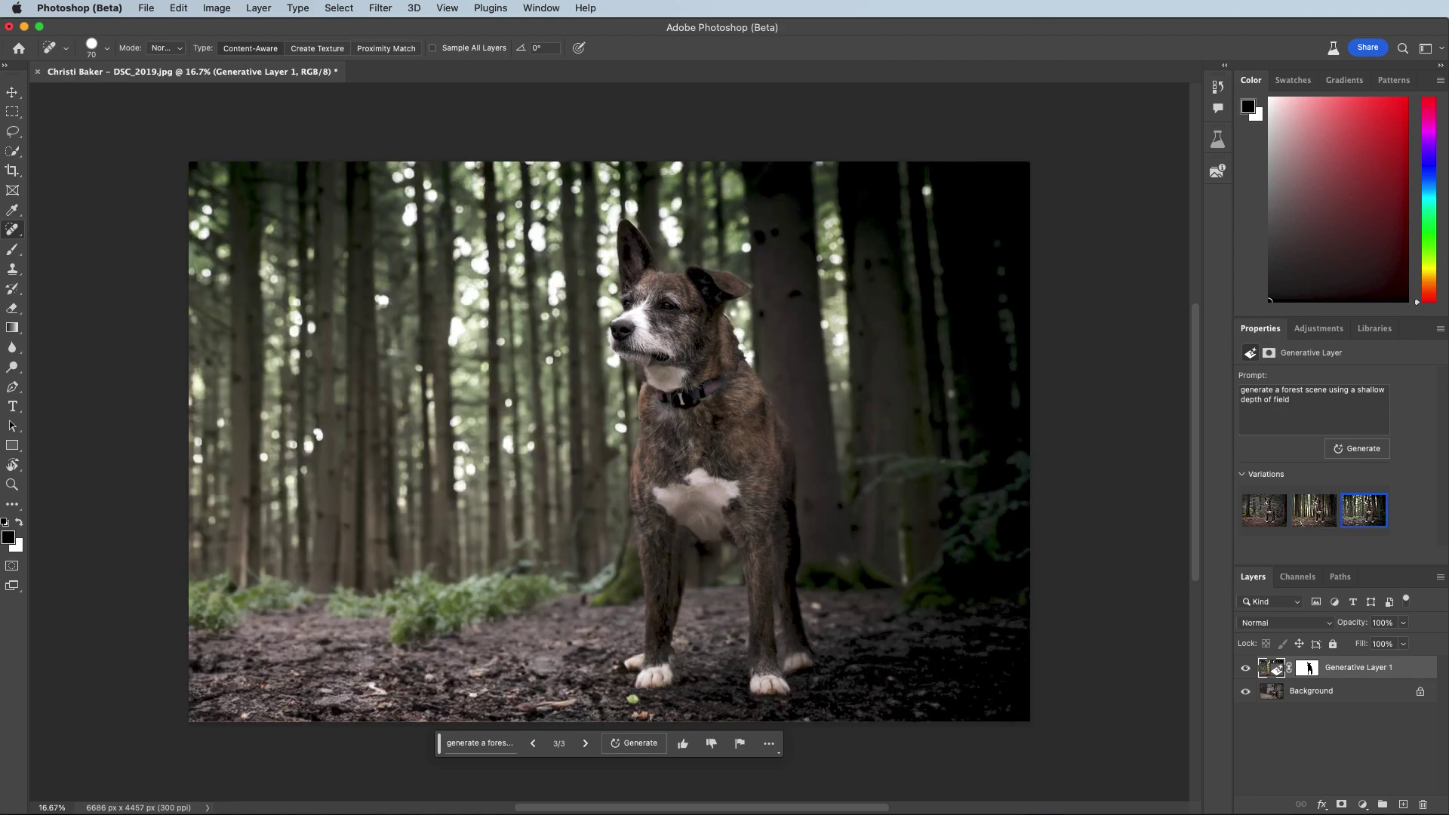
click(533, 743)
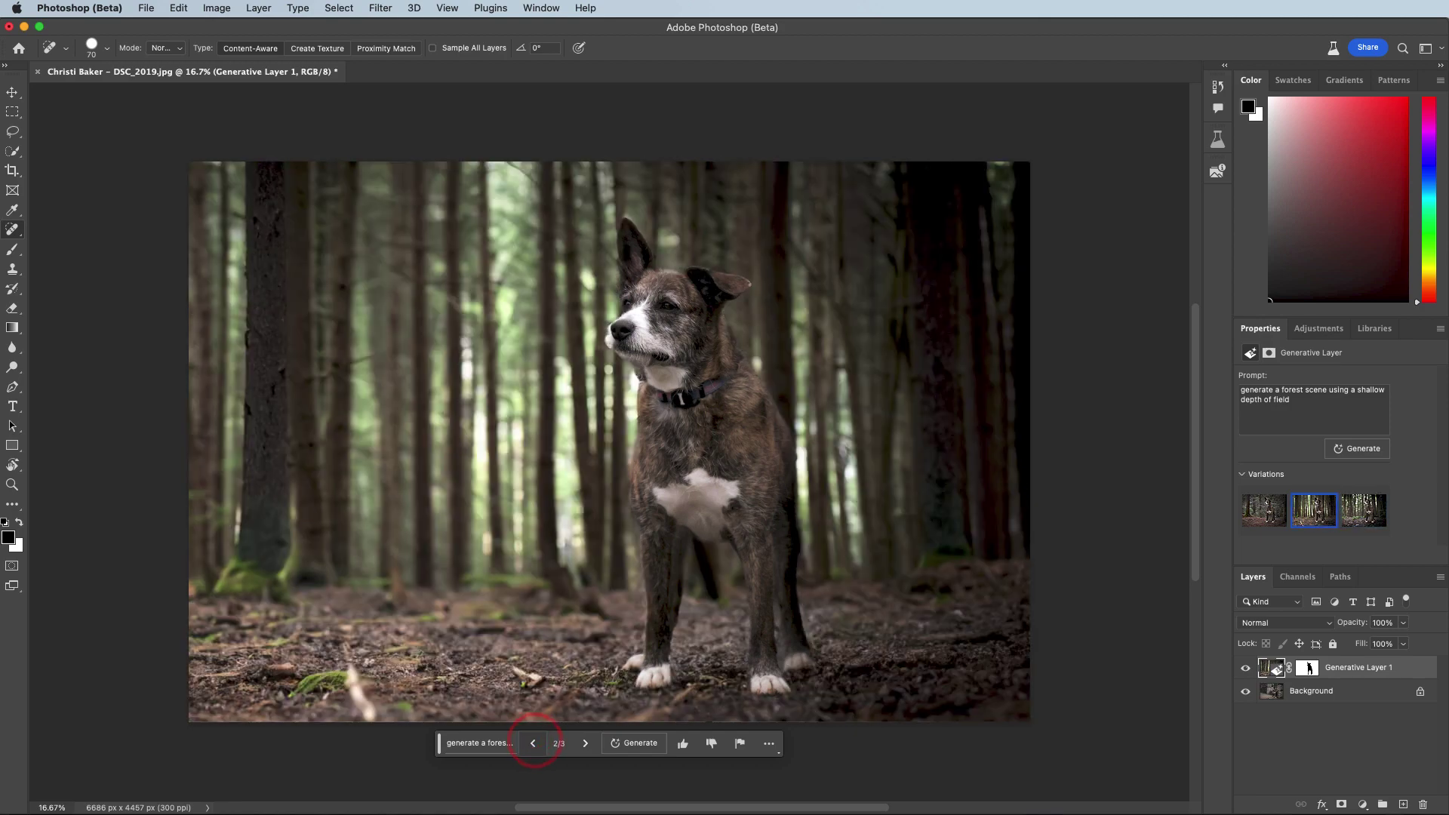
click(533, 743)
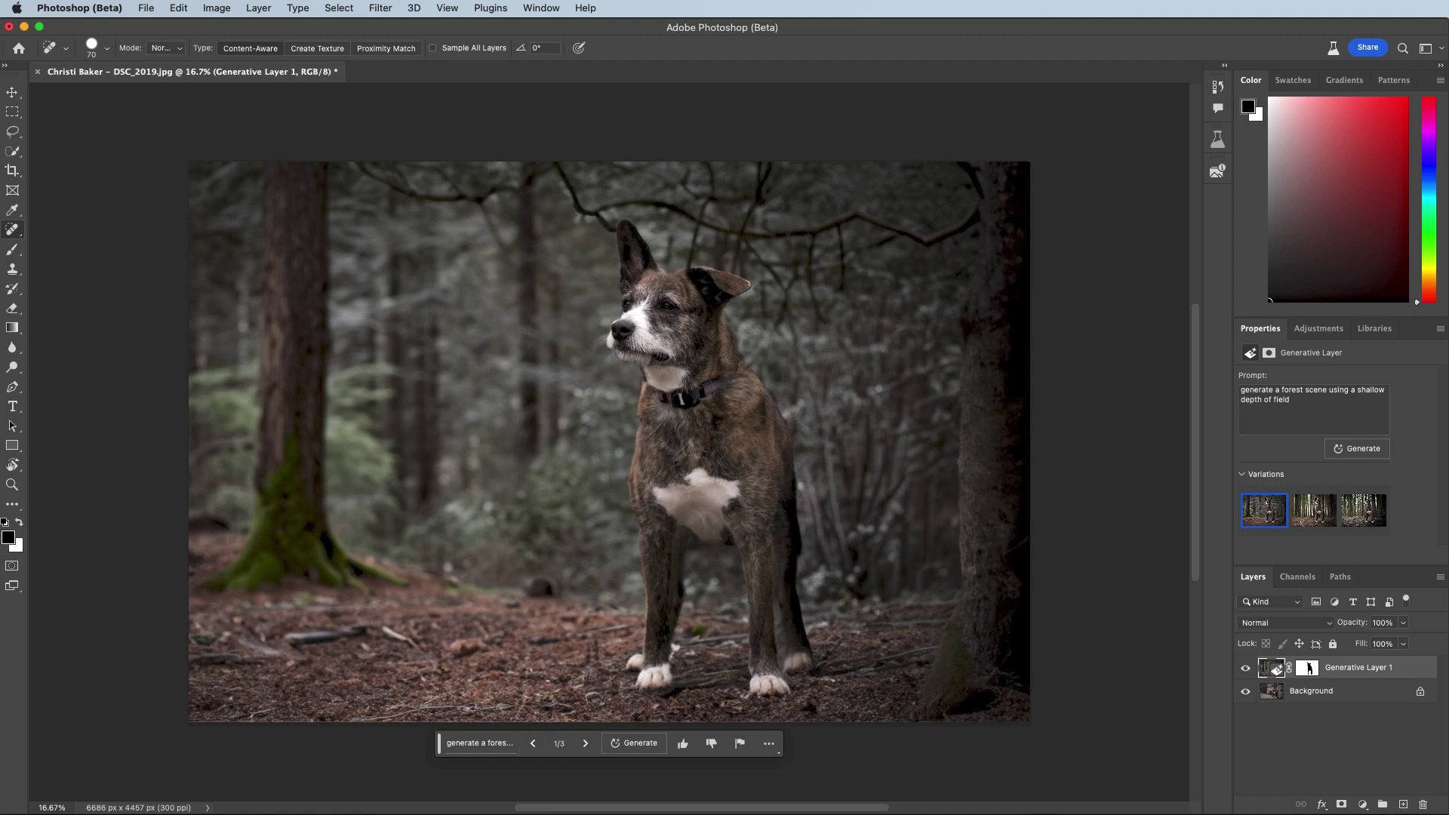
- Regenerate the background with the prompt "generate an urban background with a shallow depth of field"
click(1313, 400)
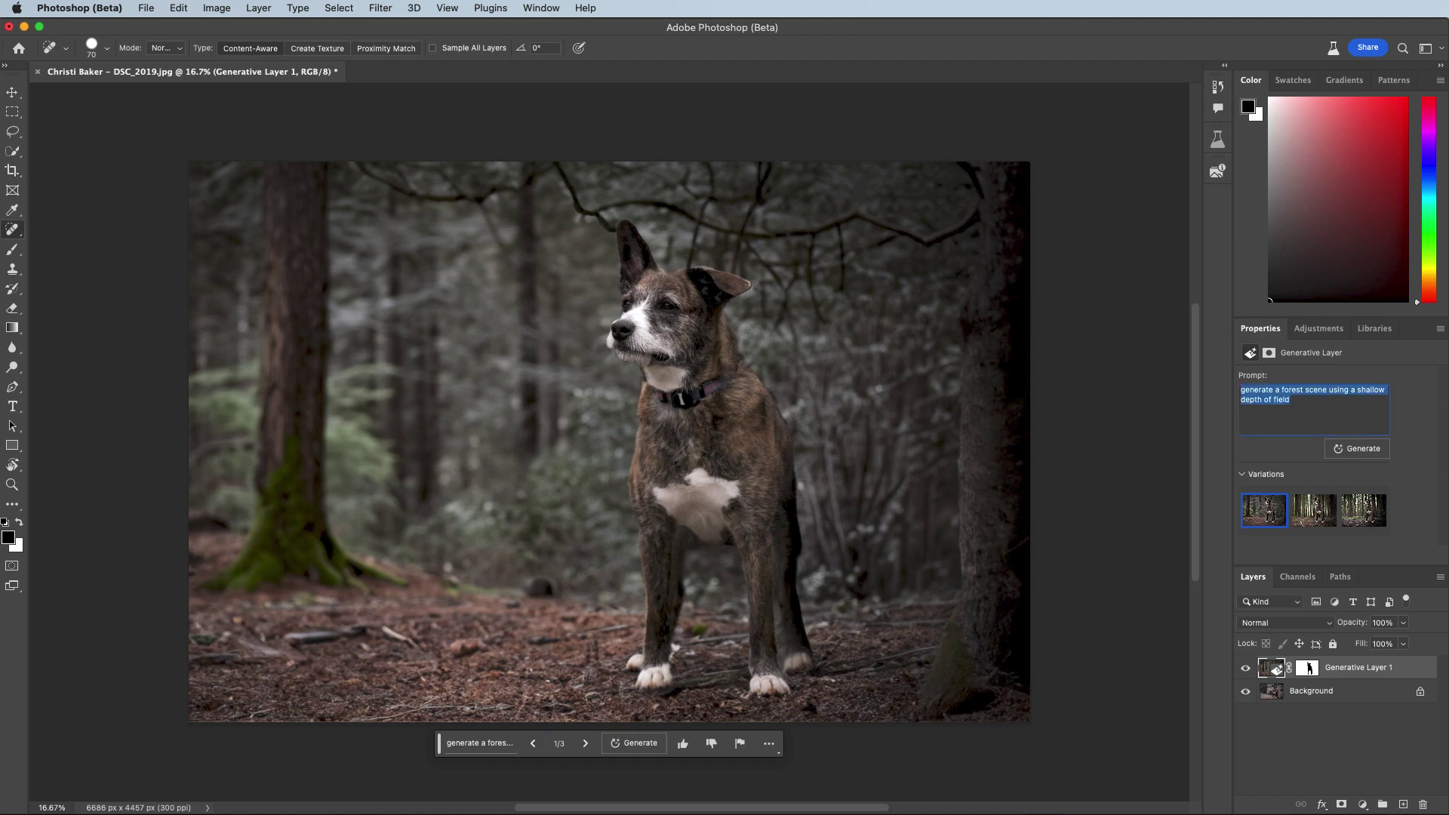
text(generate an urban background with a shallow depth of field)
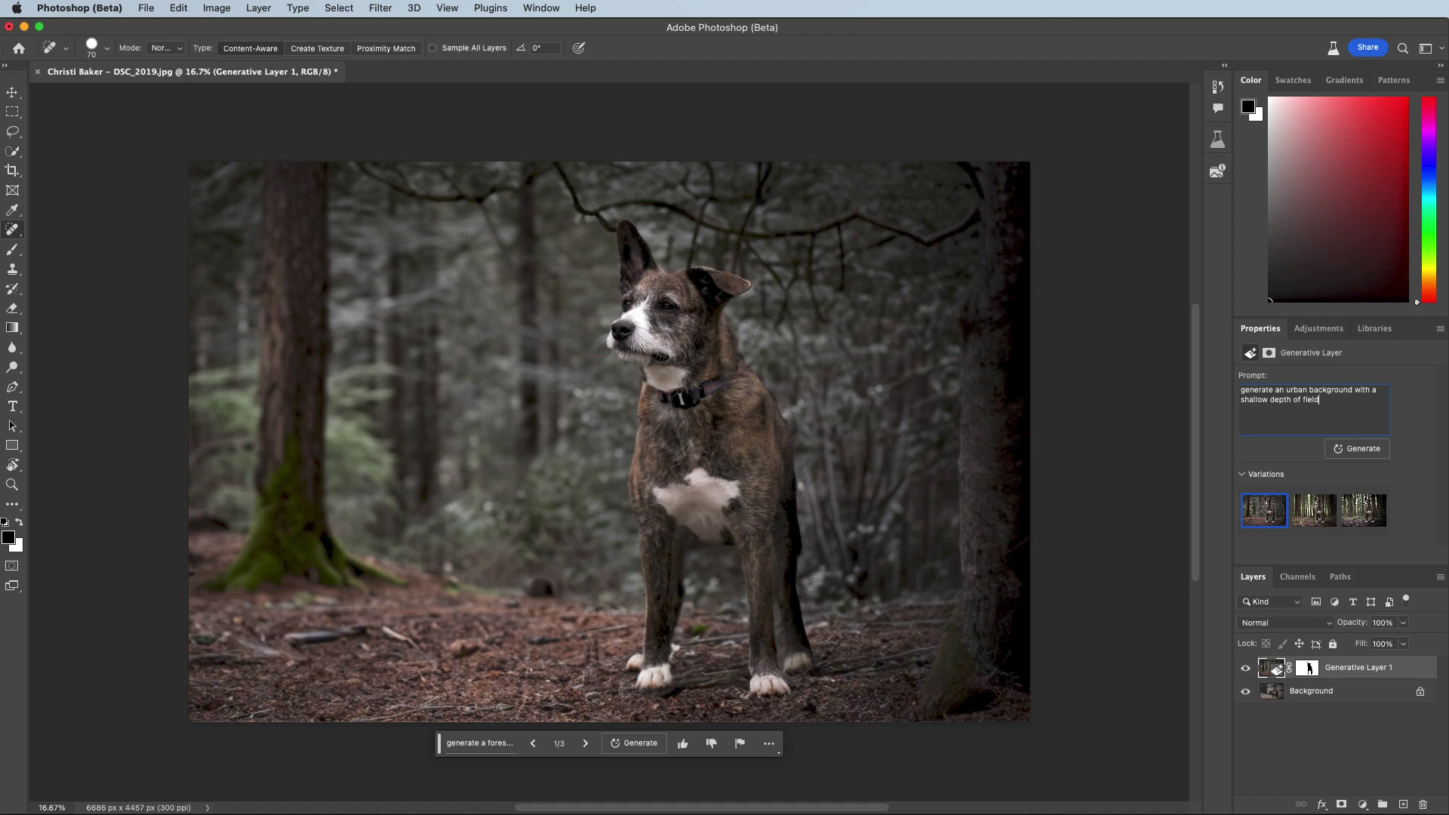
click(1357, 448)
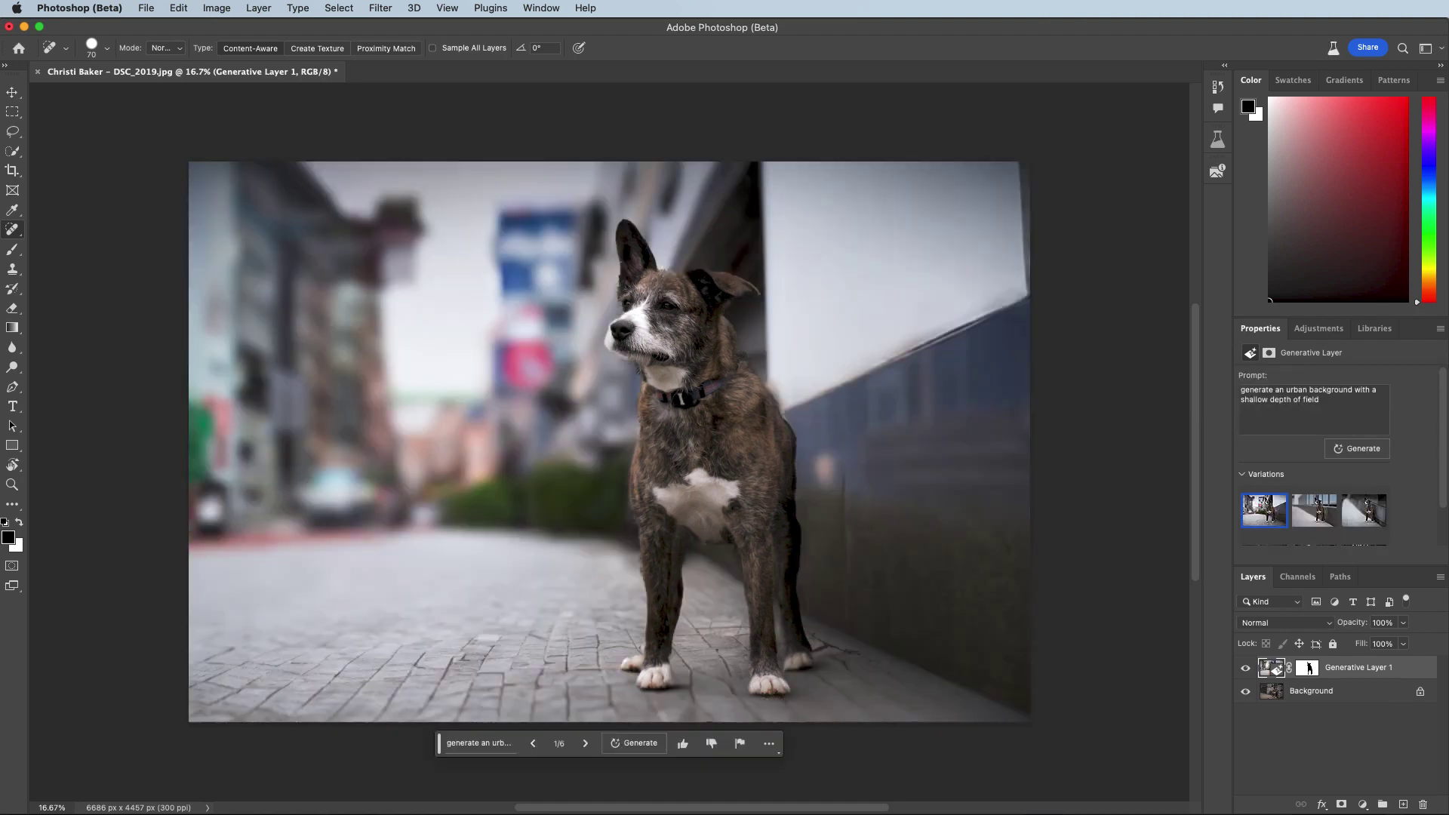
- Look through the urban background variations and on to the last forest variation
click(583, 744)
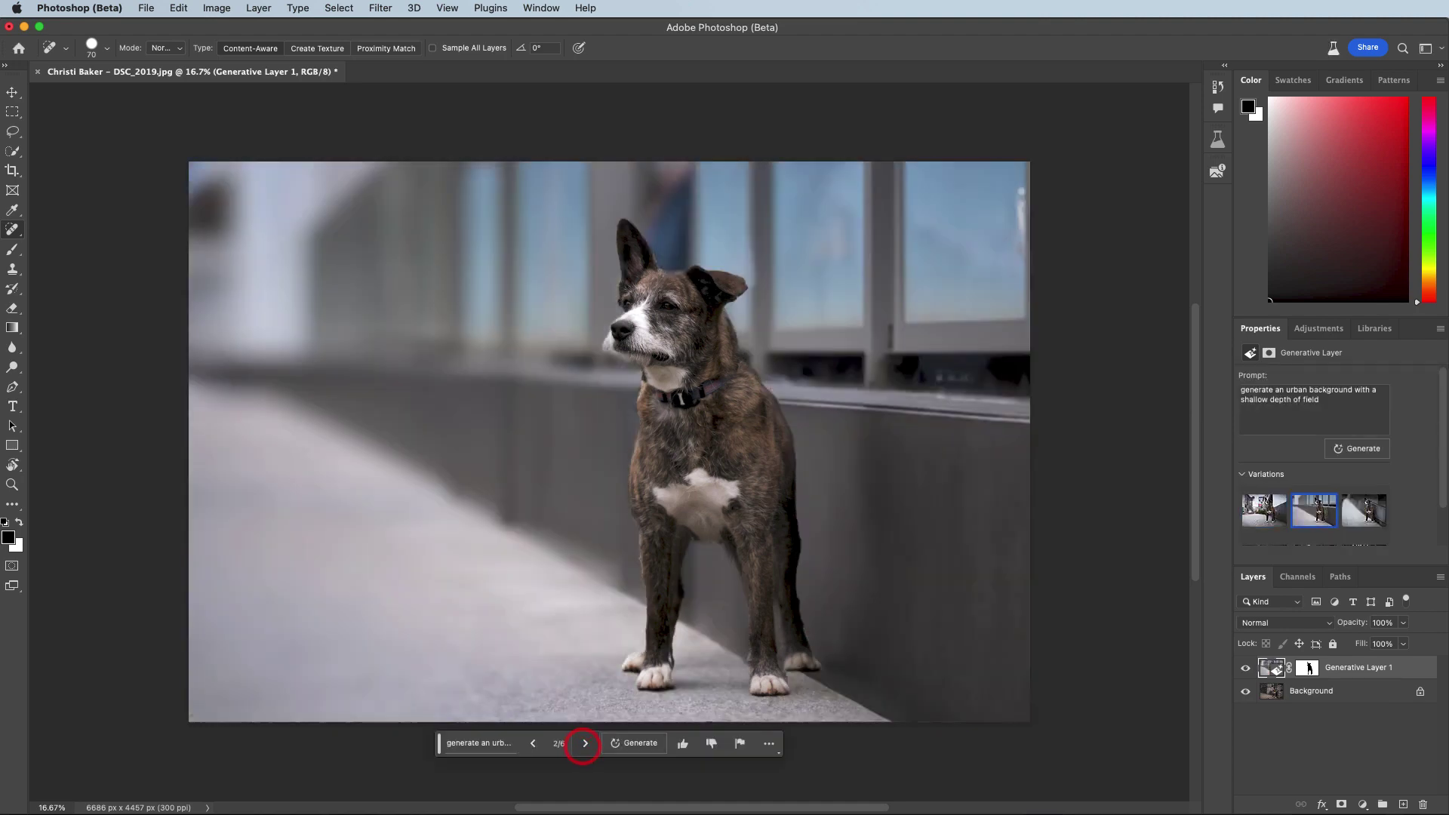
click(584, 743)
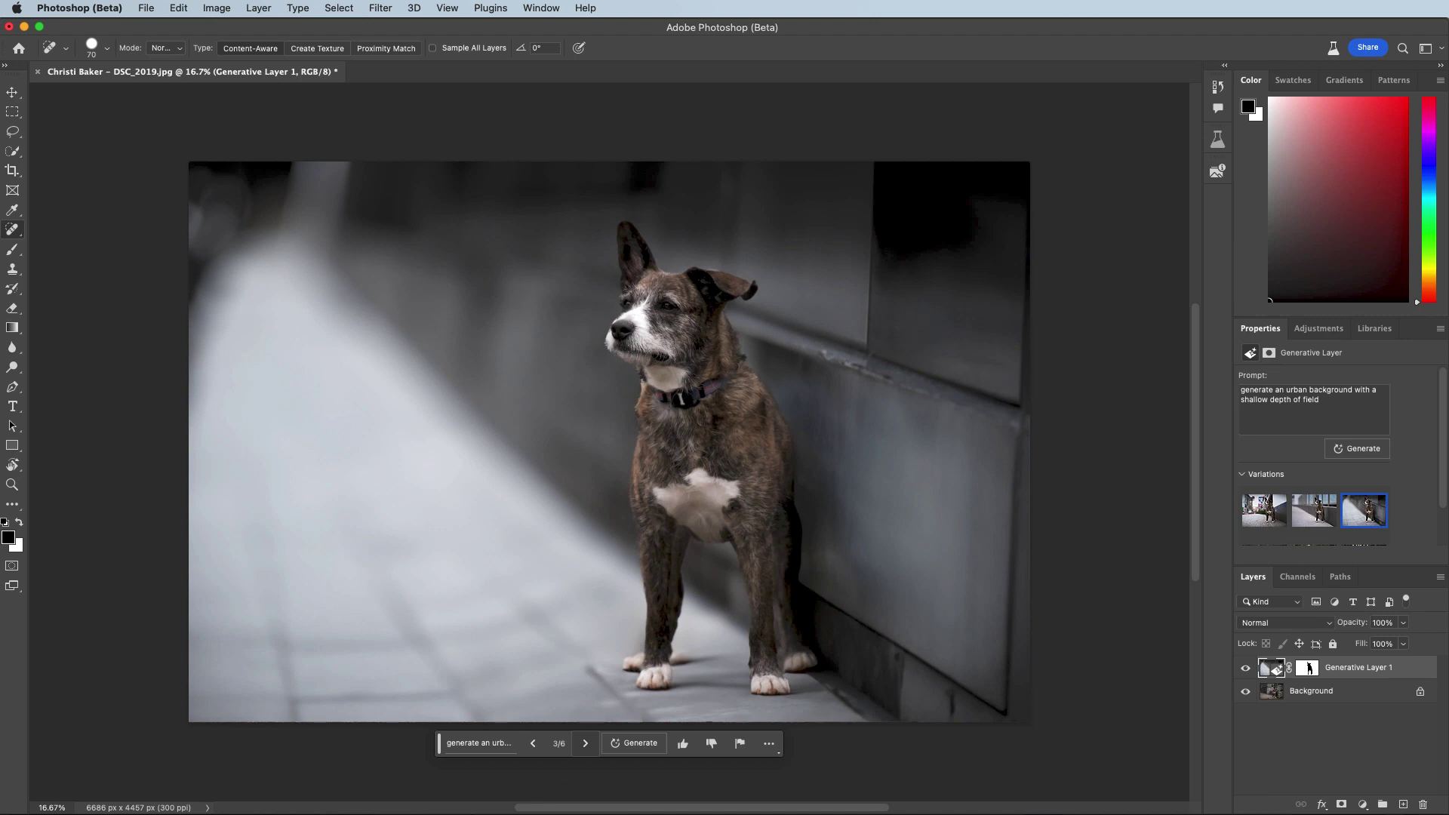
click(585, 743)
click(584, 743)
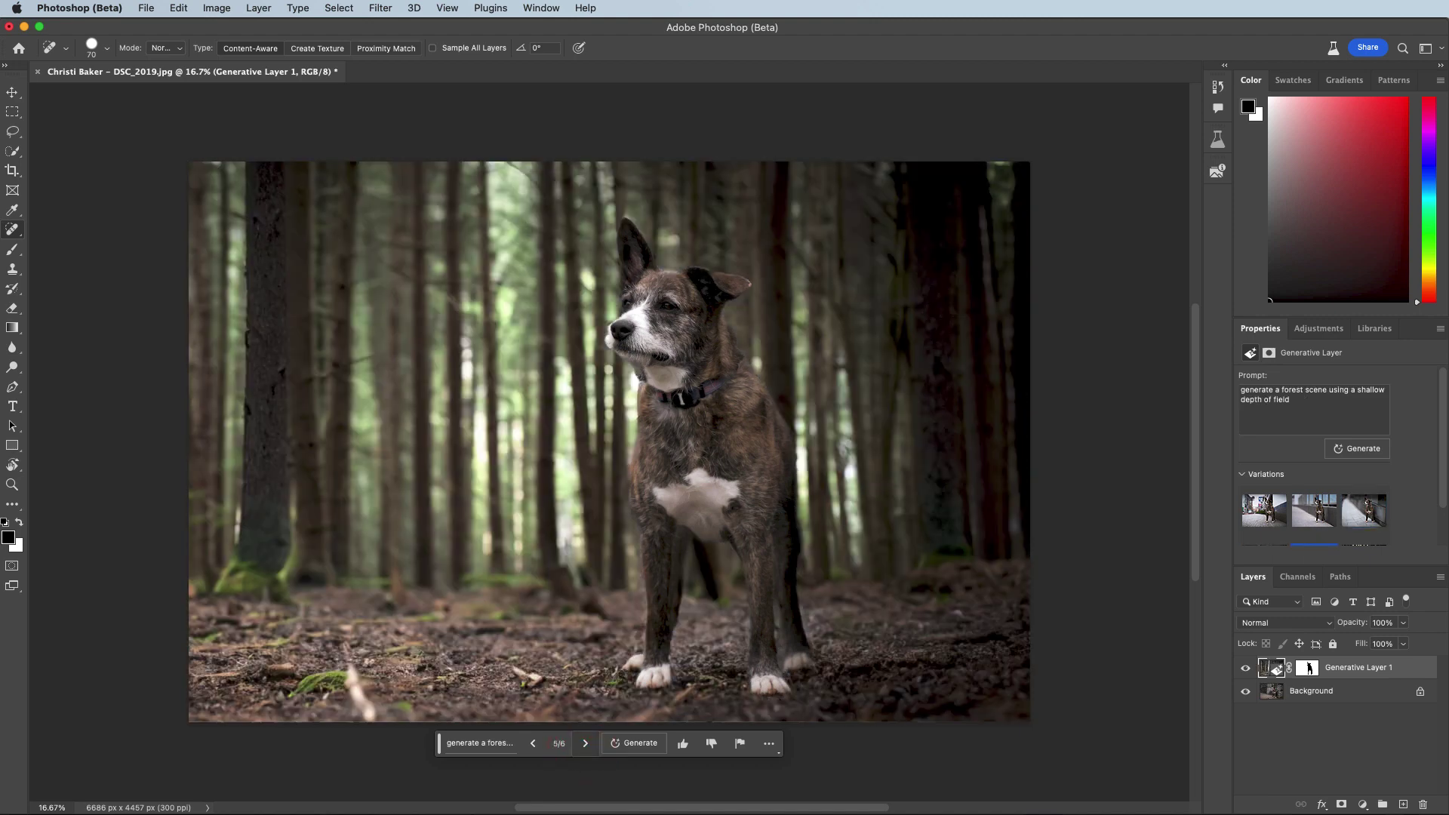
click(584, 744)
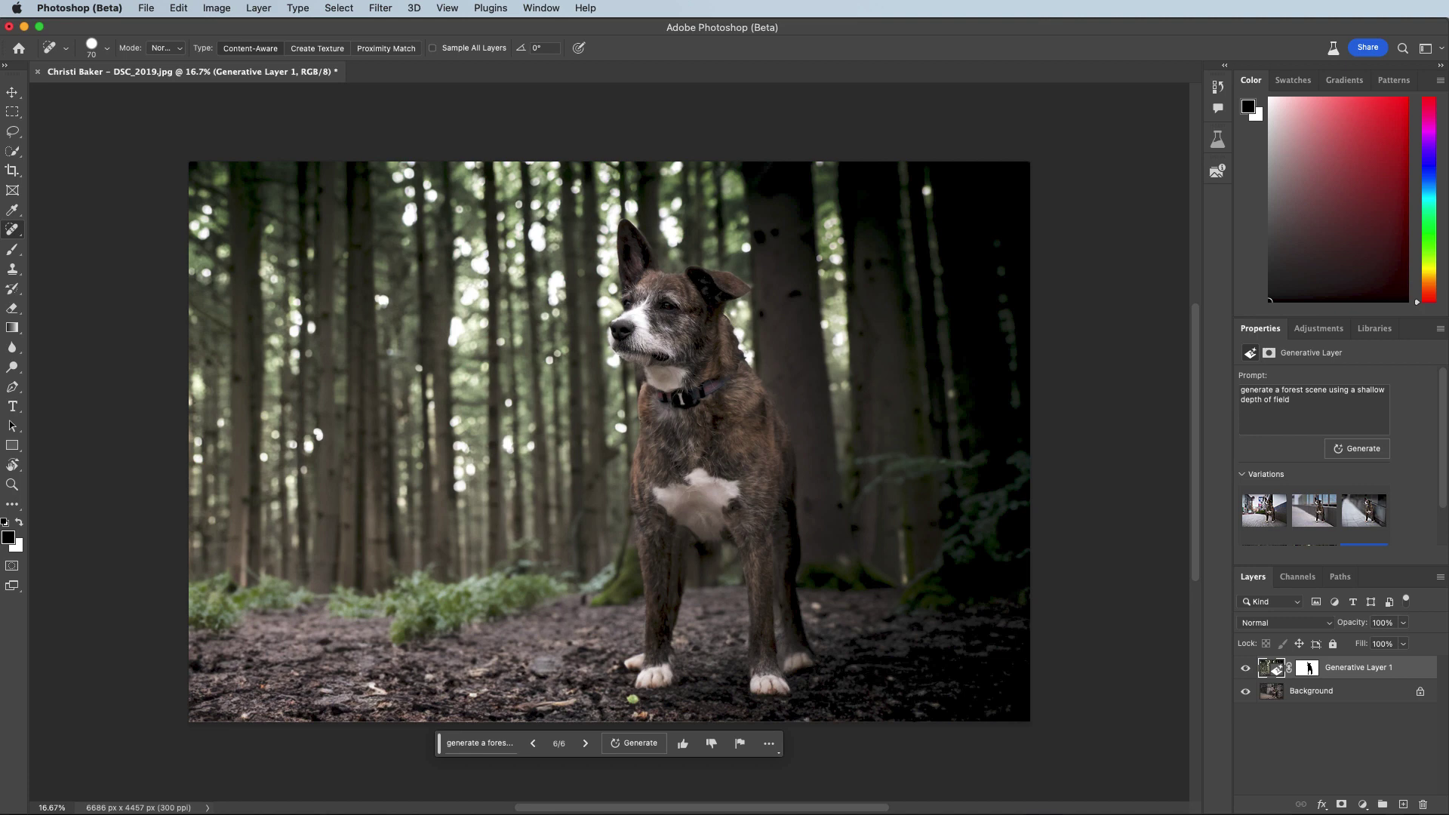
- Regenerate the background with the prompt "generate a flower field with a shallow depth of field"
key(super+a)
text(generate a flower field with a shallow depth of field)
click(1357, 448)
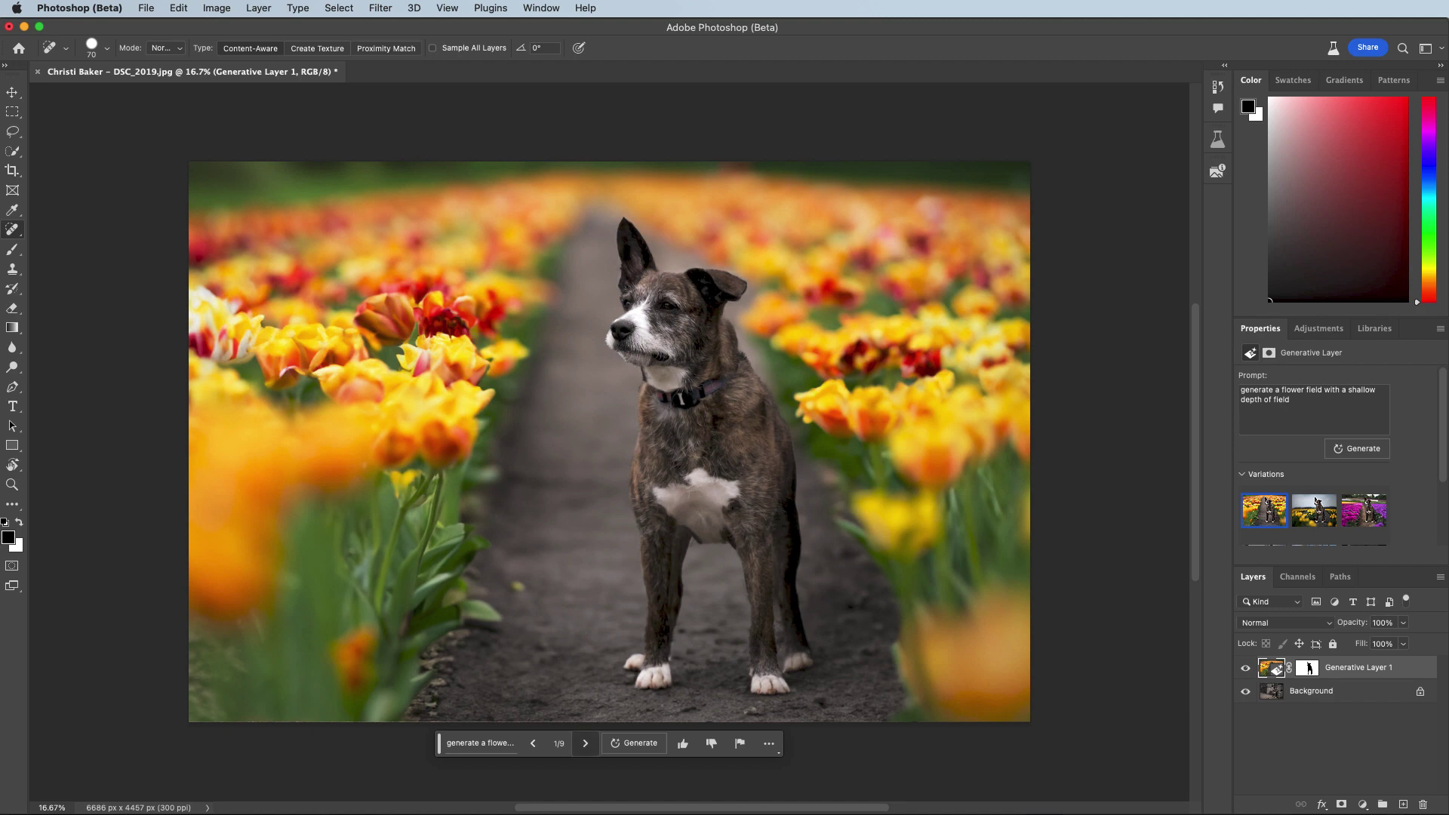
- Review the flower field variations alongside the earlier urban and forest backgrounds
click(585, 743)
click(585, 743)
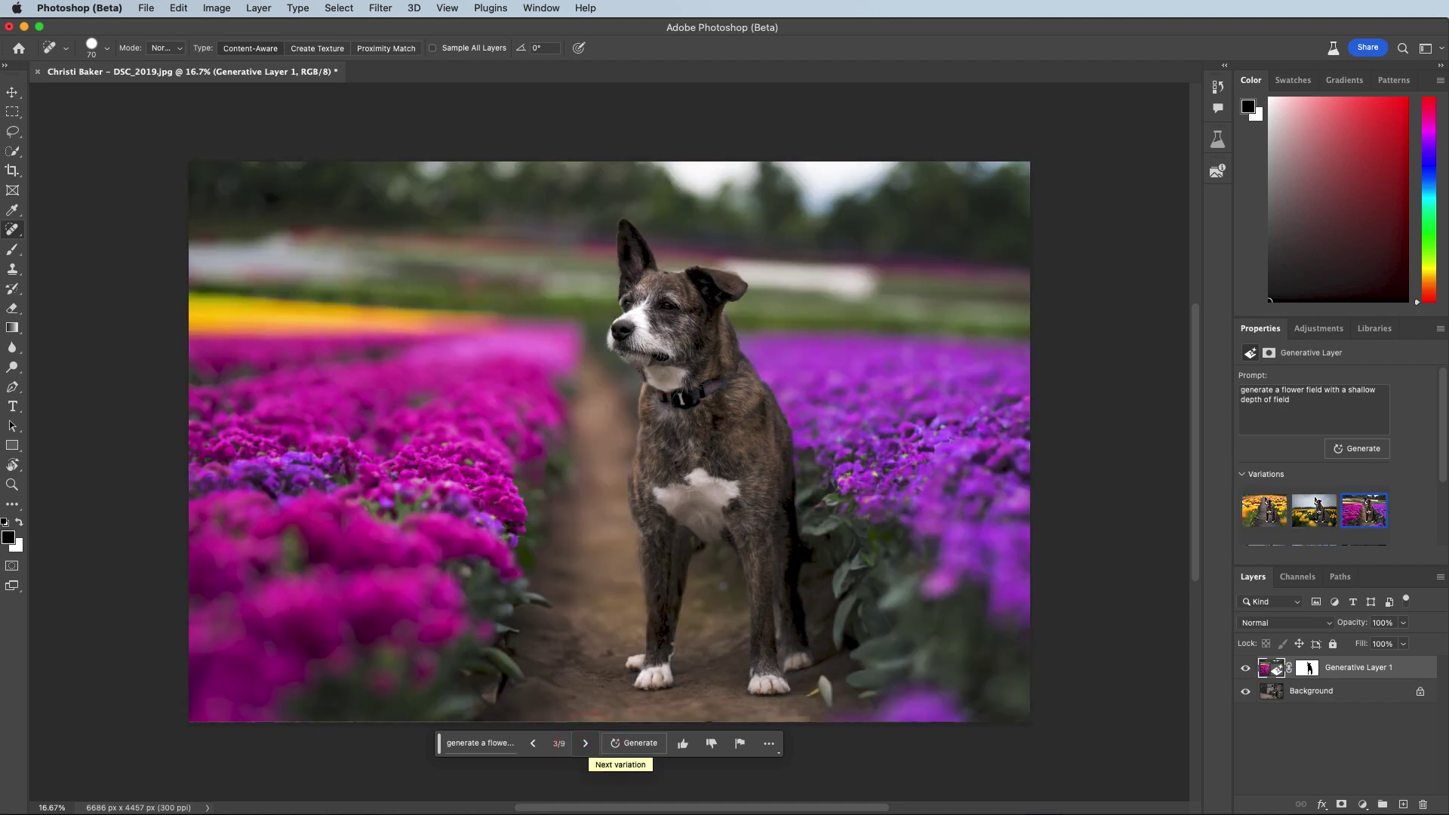
click(585, 743)
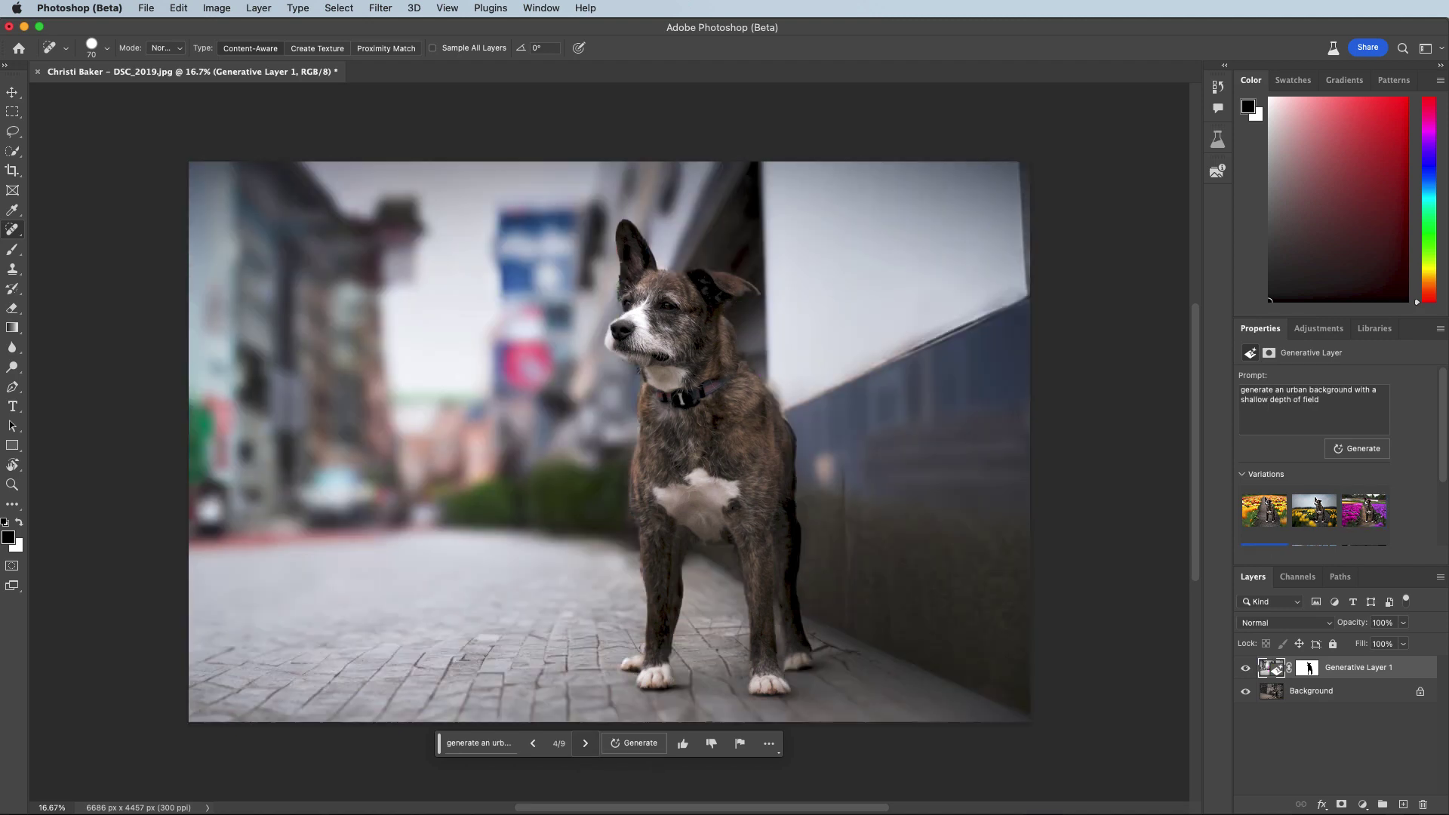
click(585, 743)
click(584, 743)
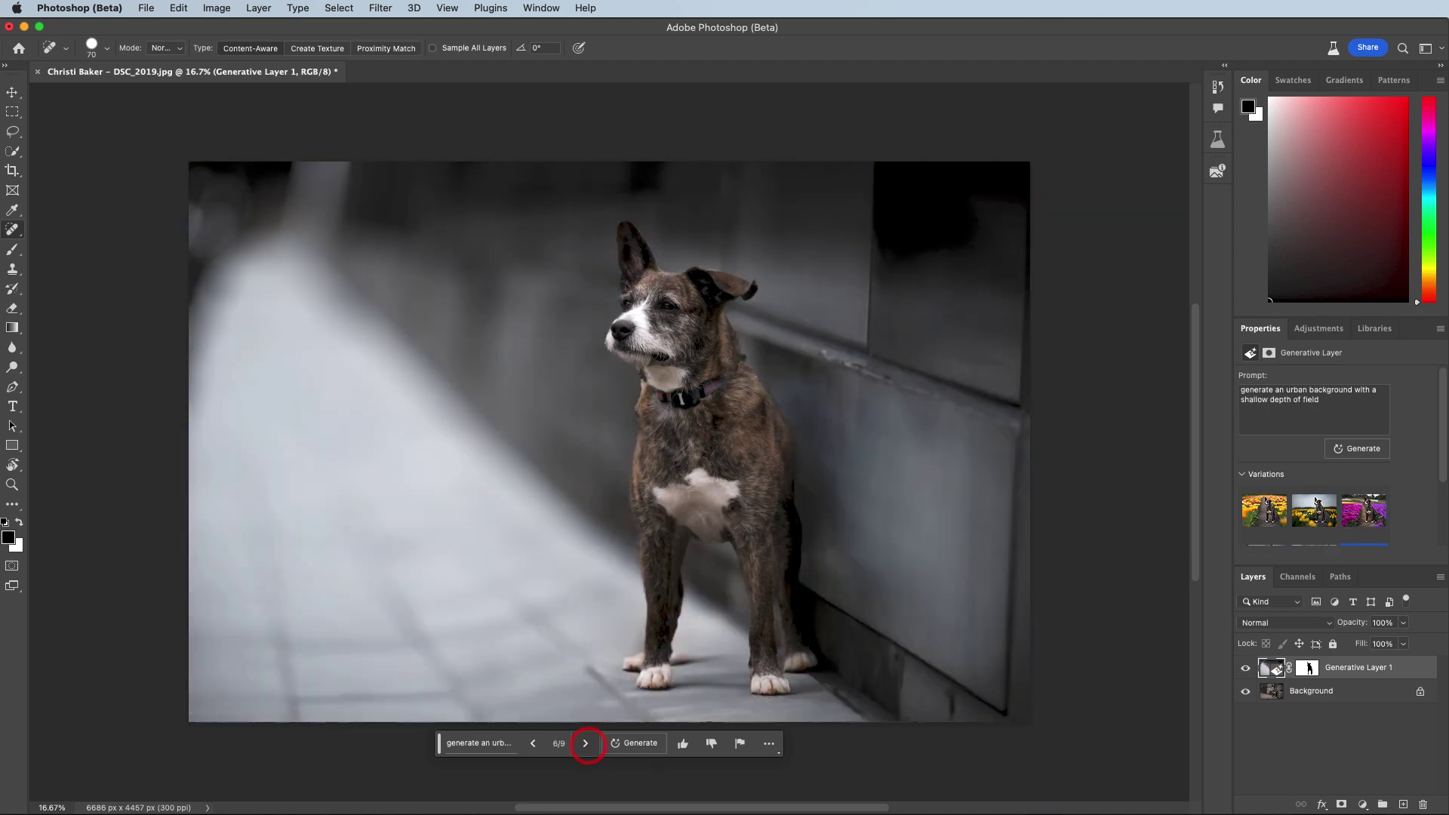
click(585, 743)
click(585, 744)
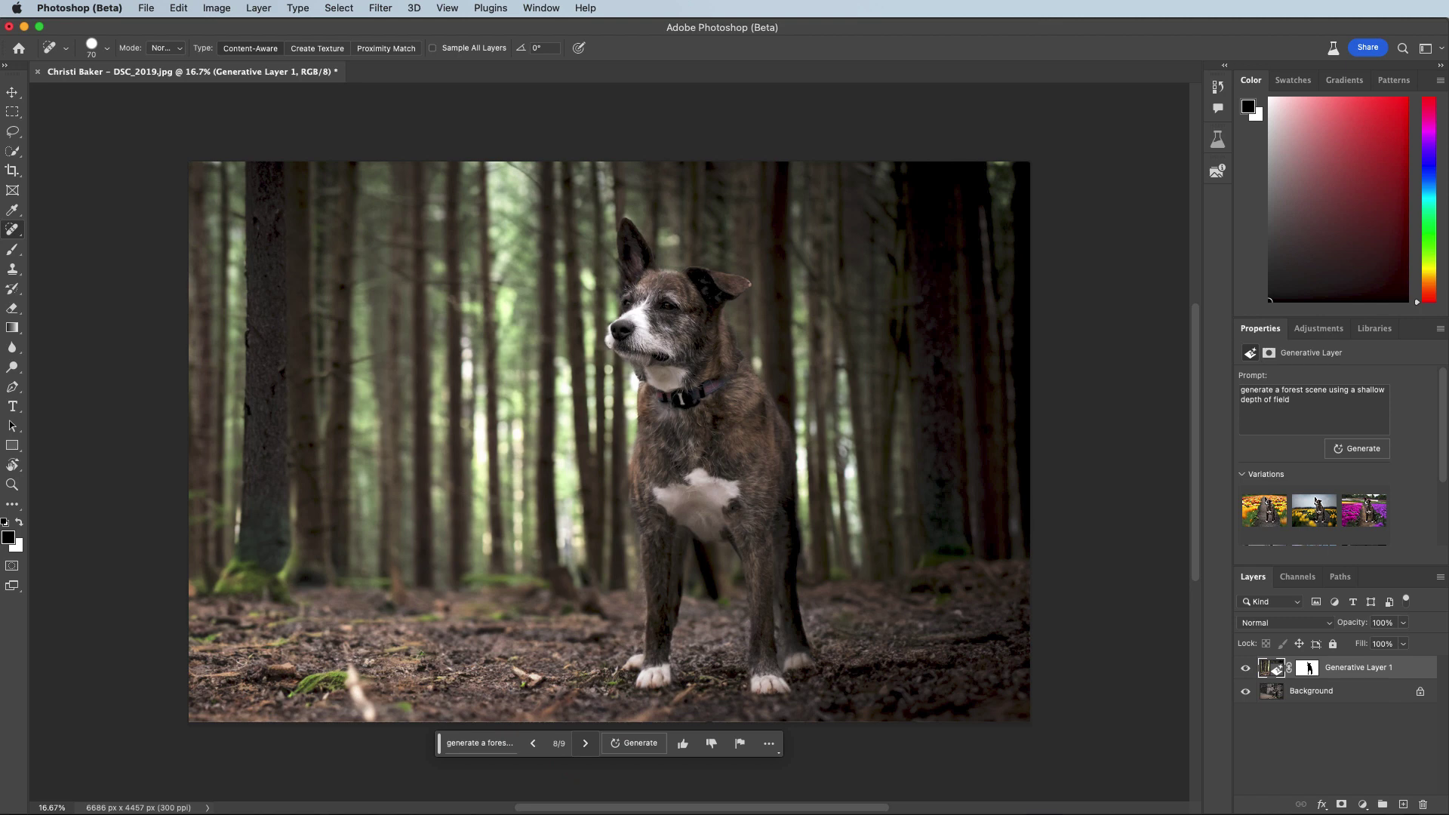
click(585, 743)
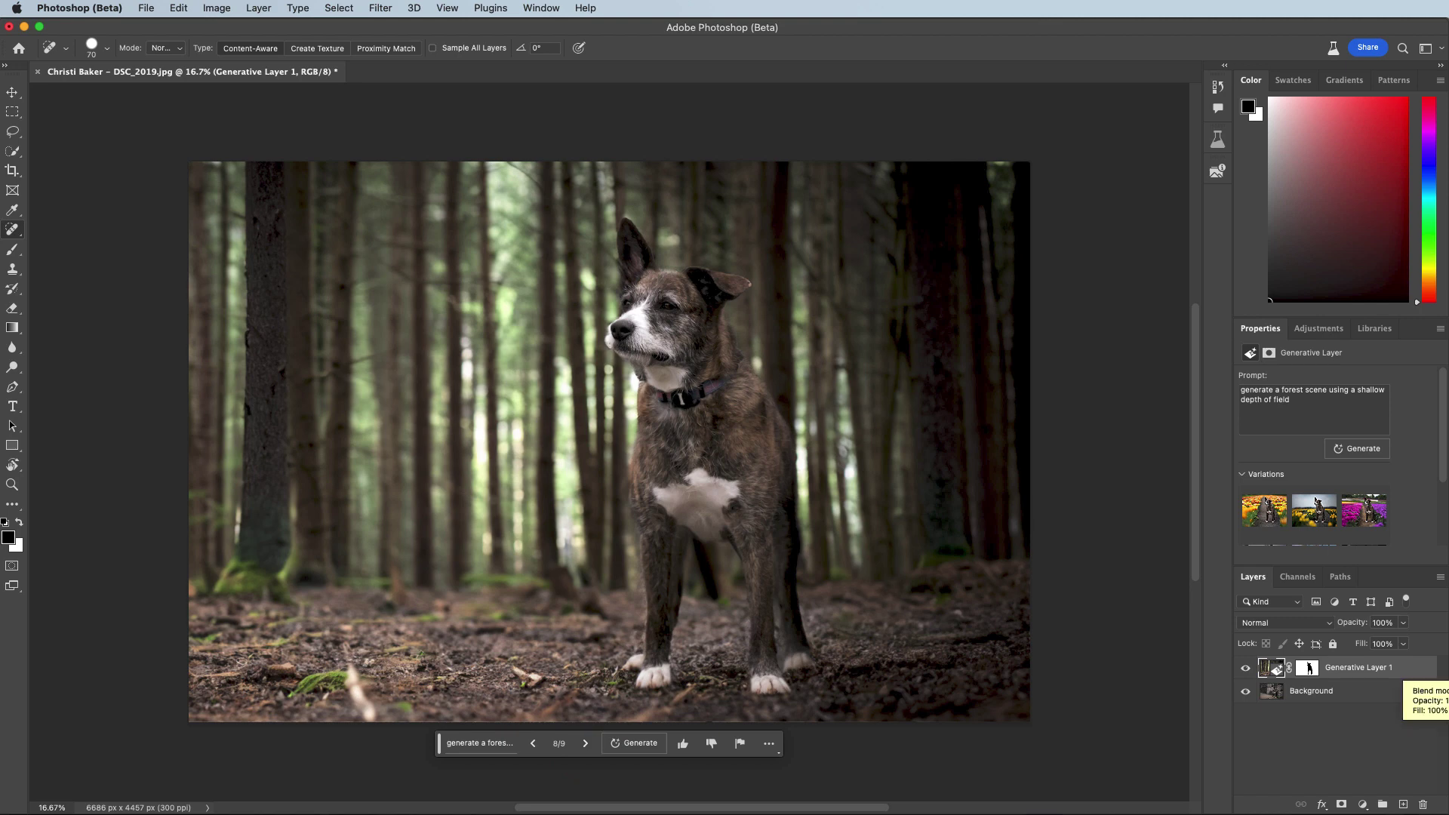
- Delete the generative background layer
drag(1351, 669, 1422, 804)
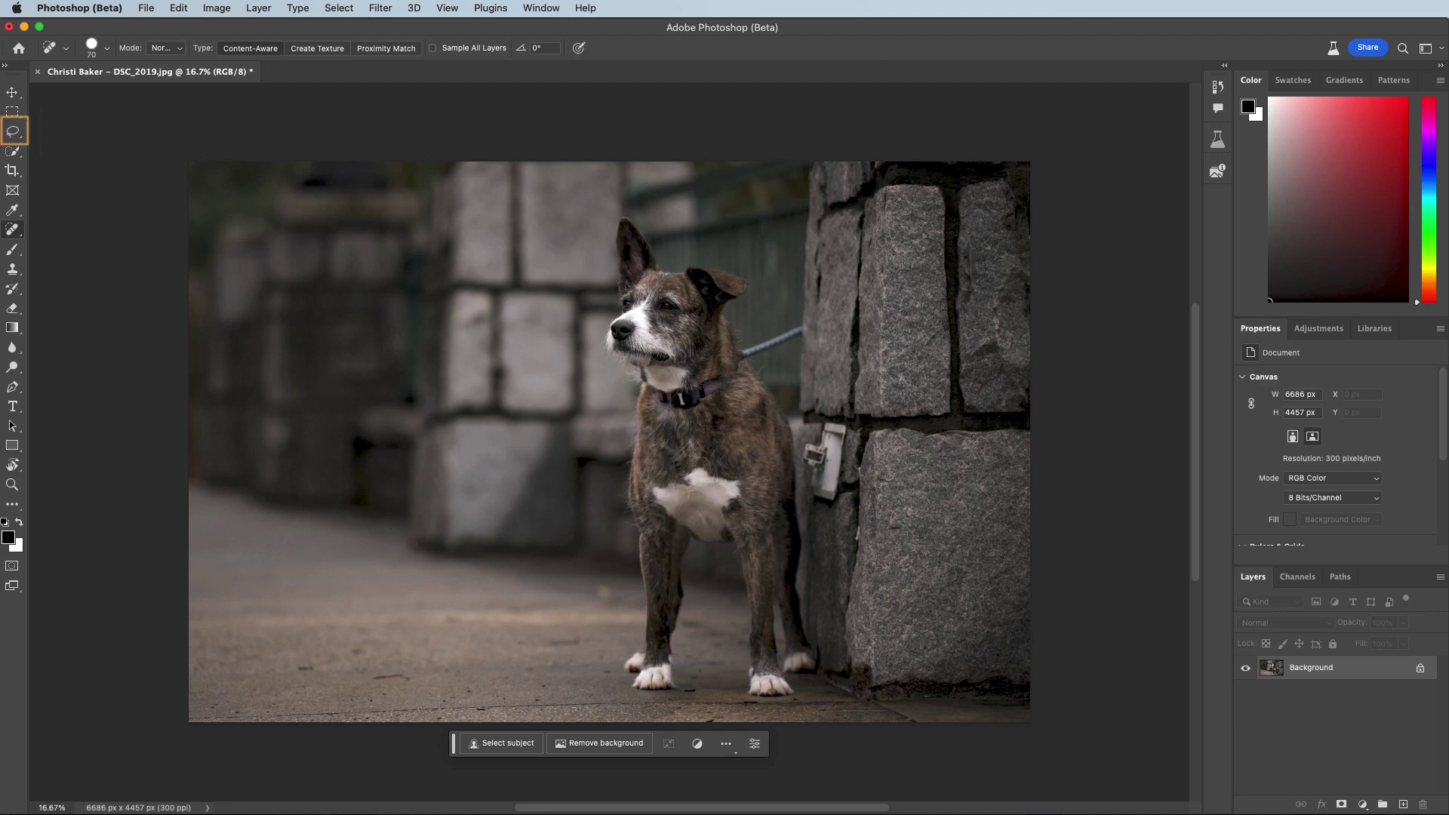
- Lasso the metal fixture on the stone wall beside the dog and remove it using Generative Fill with a blank prompt
click(12, 132)
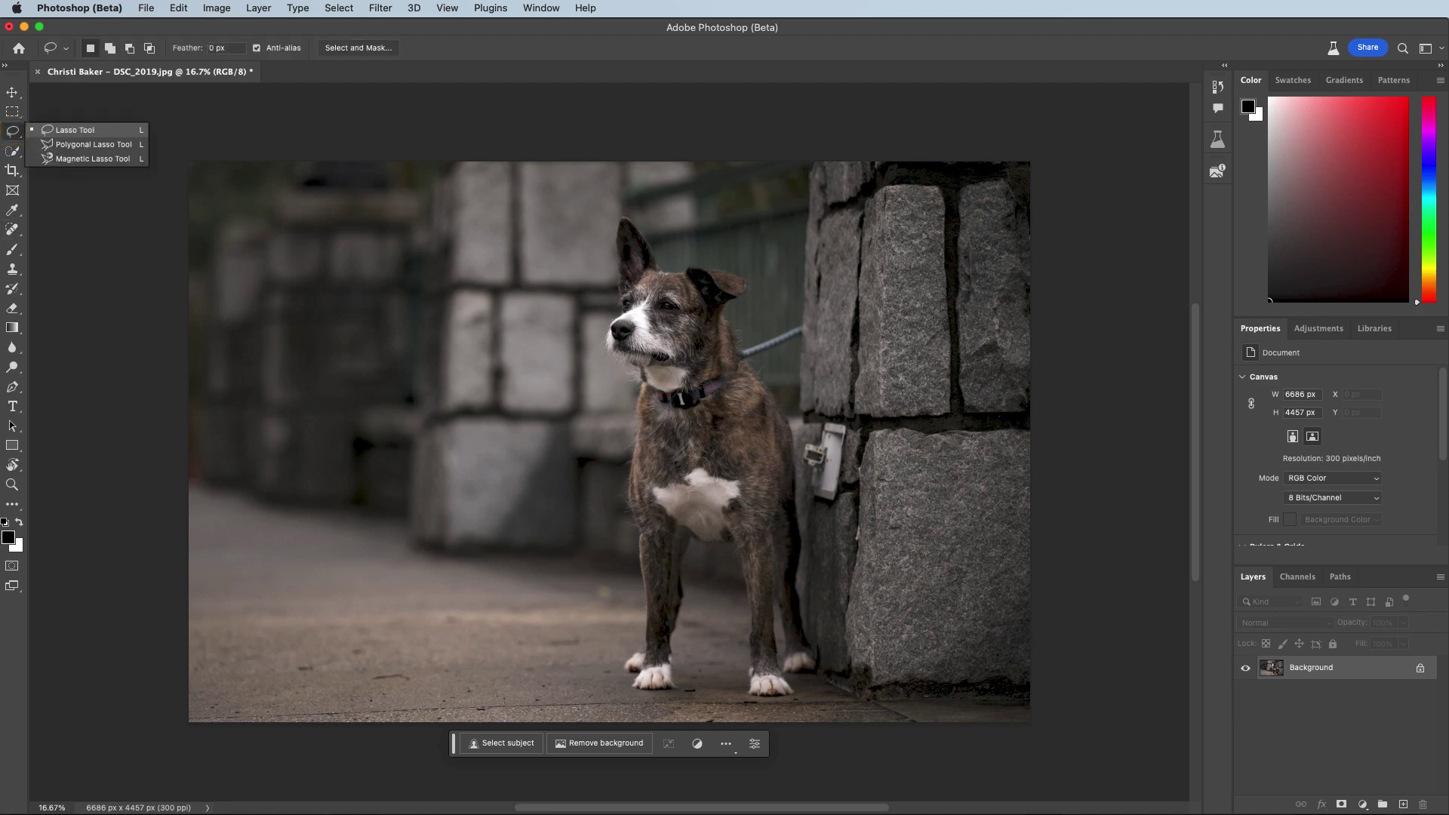
mouse_move(811, 501)
mouse_down()
mouse_move(854, 430)
mouse_move(834, 407)
mouse_move(807, 429)
mouse_up()
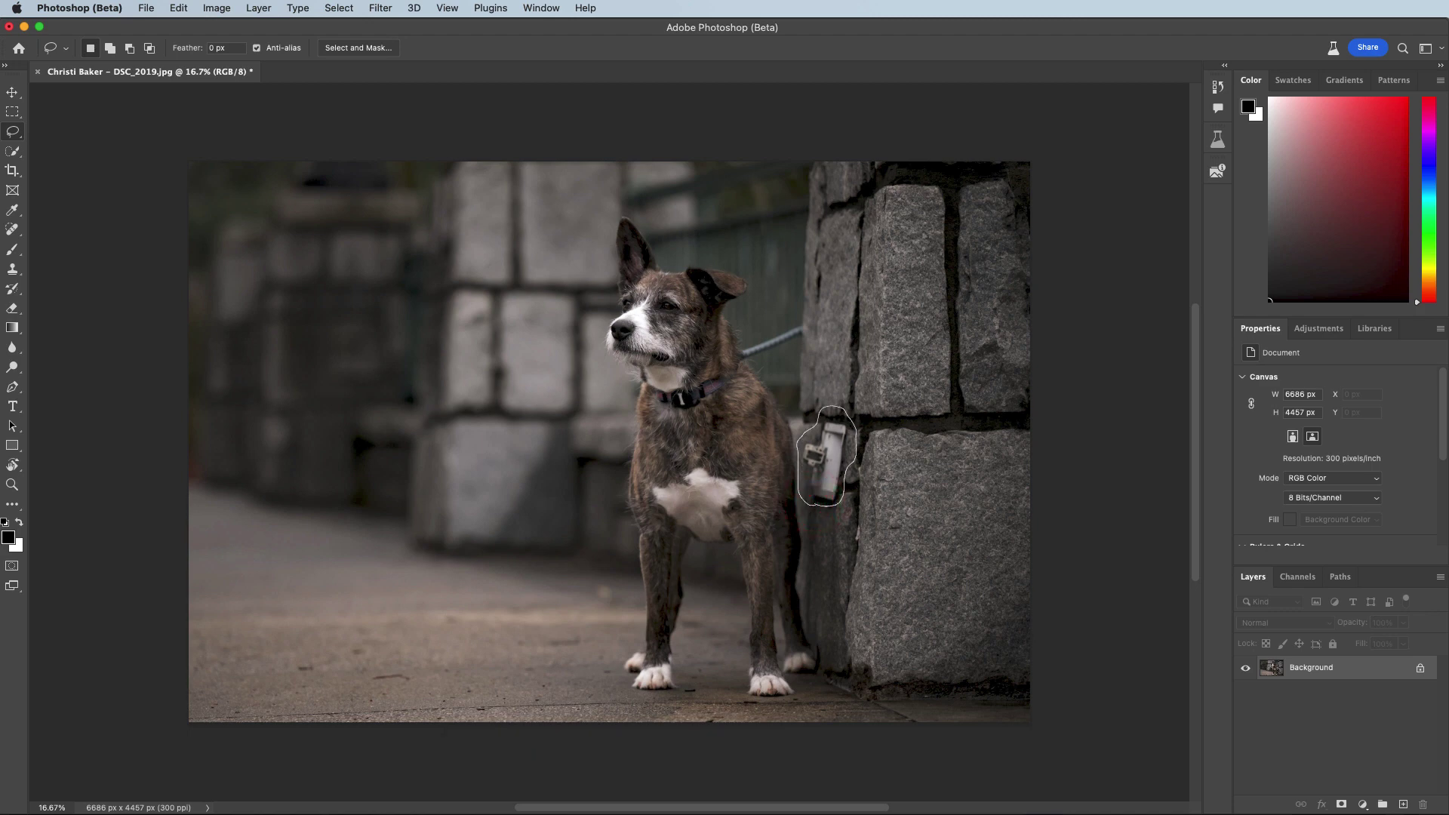
drag(804, 496, 813, 502)
click(706, 526)
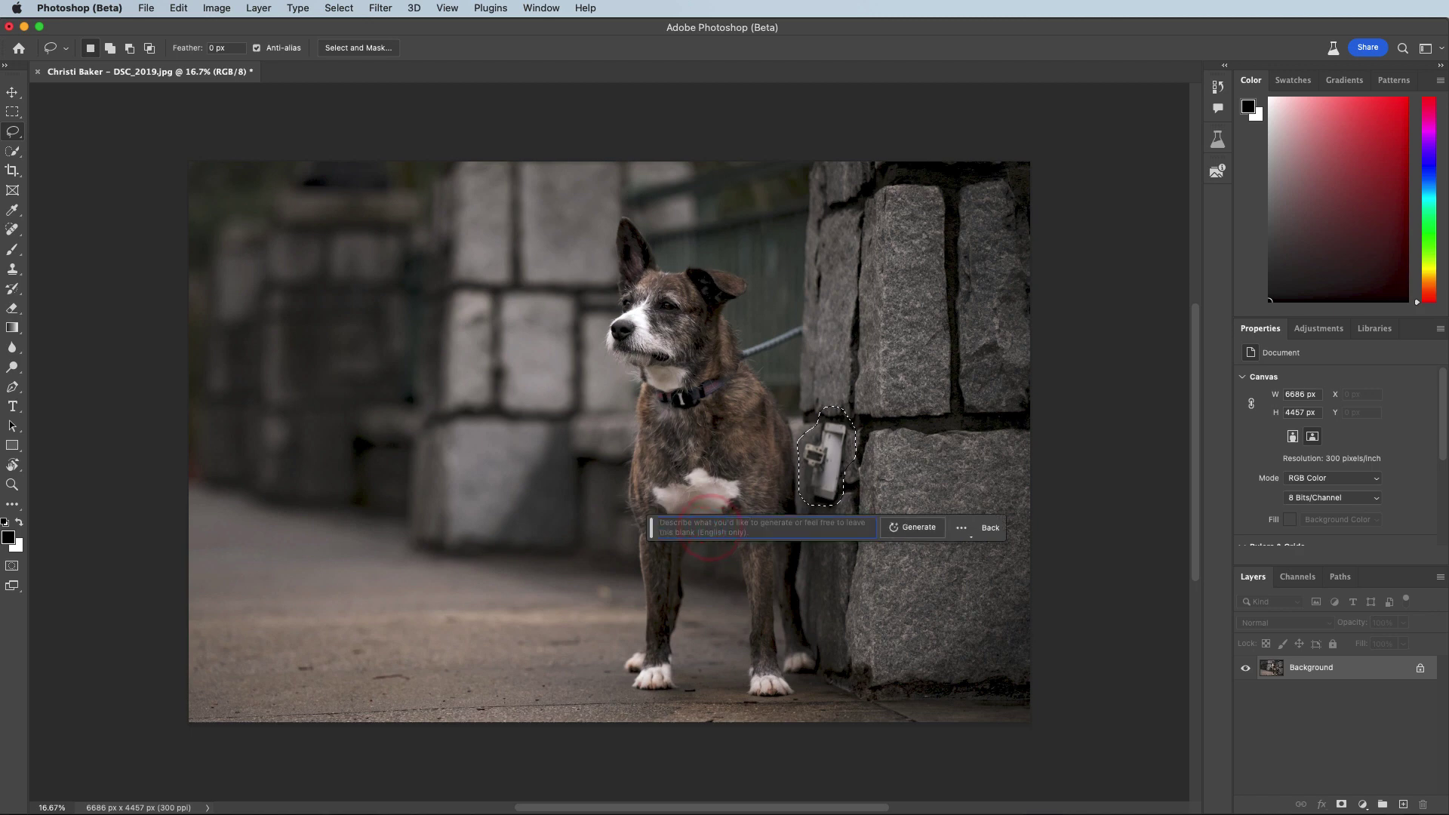
click(909, 527)
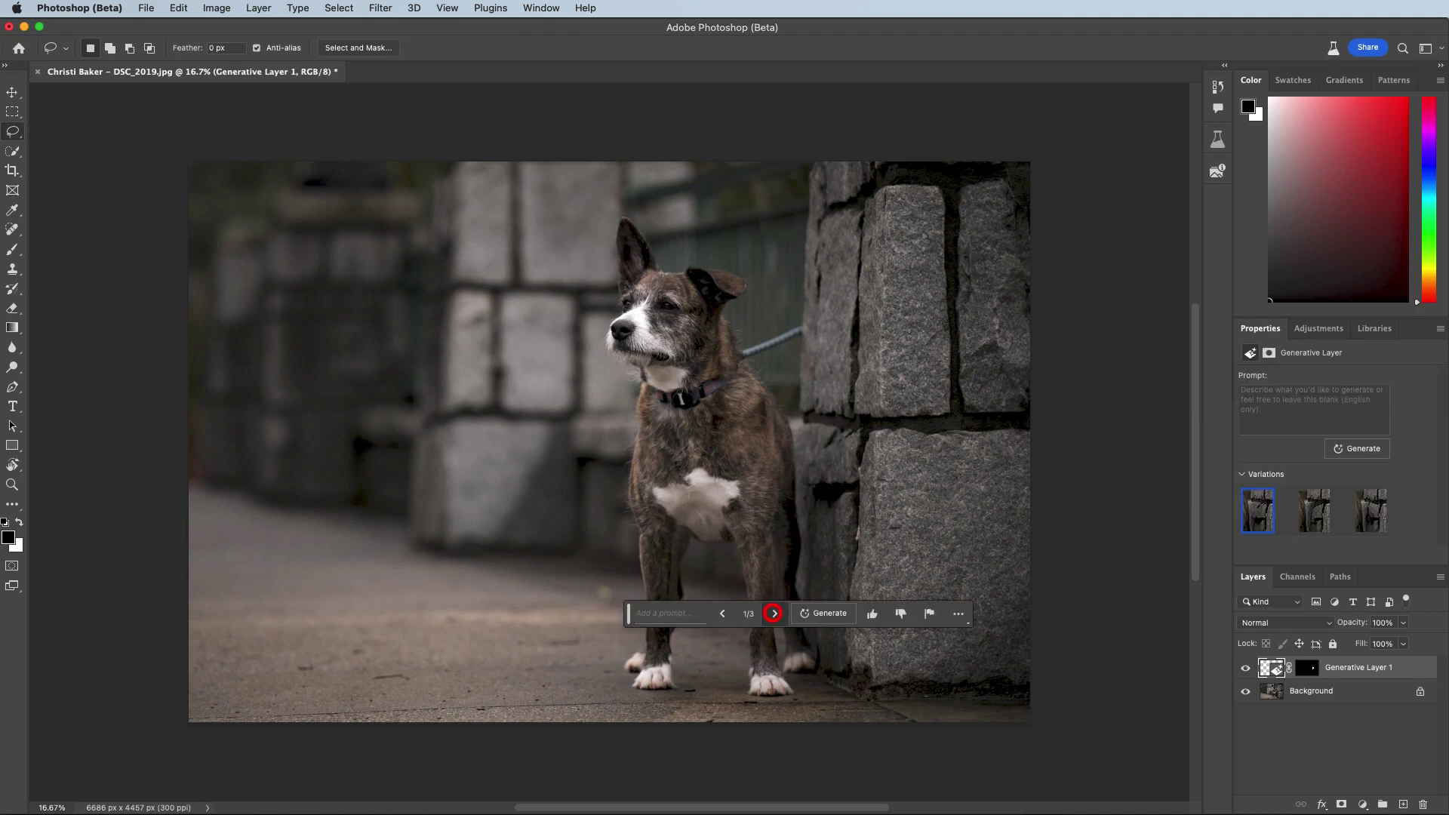
- Compare the variations of the filled wall area and choose the third one
click(773, 612)
click(773, 613)
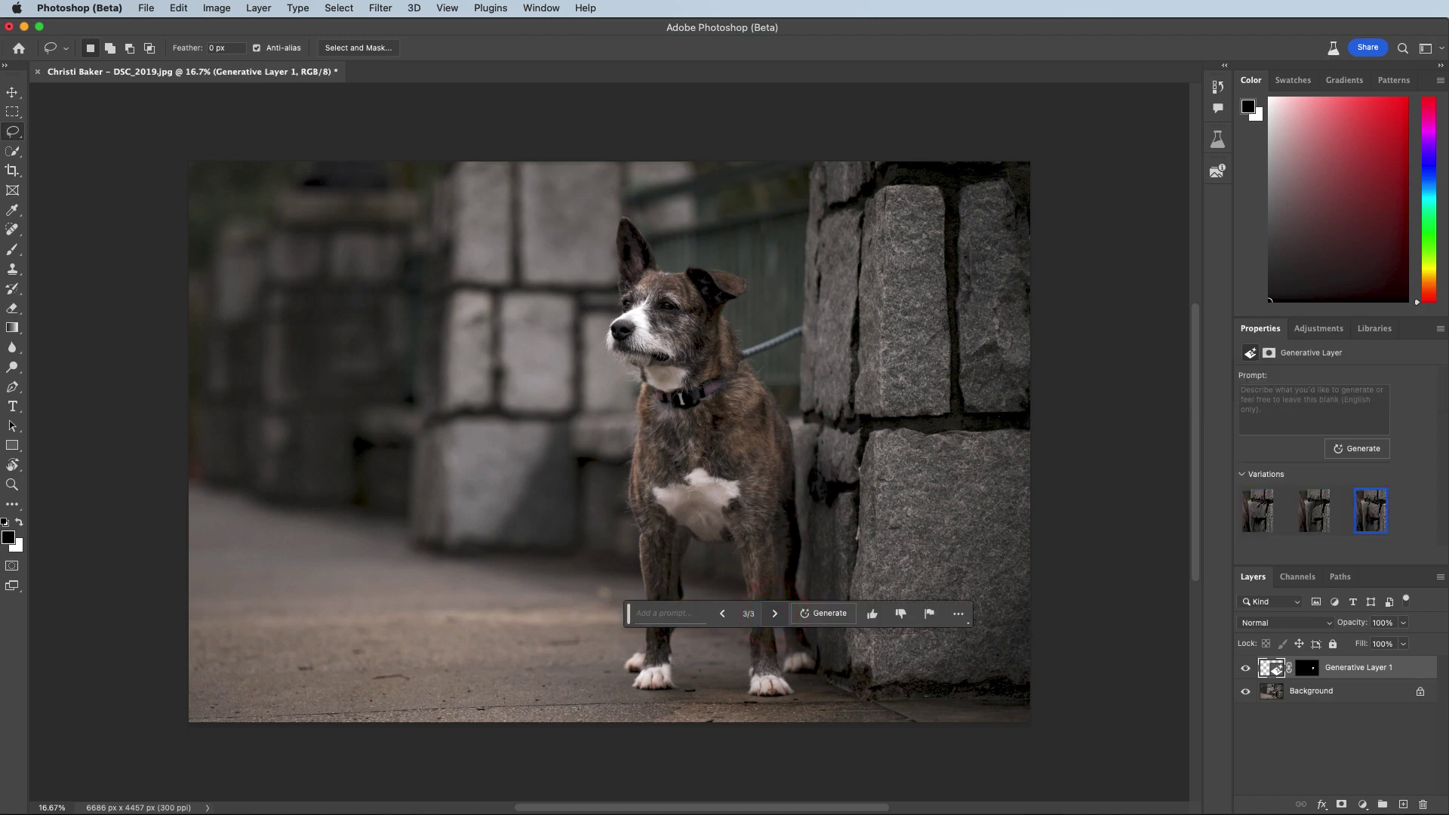
click(775, 613)
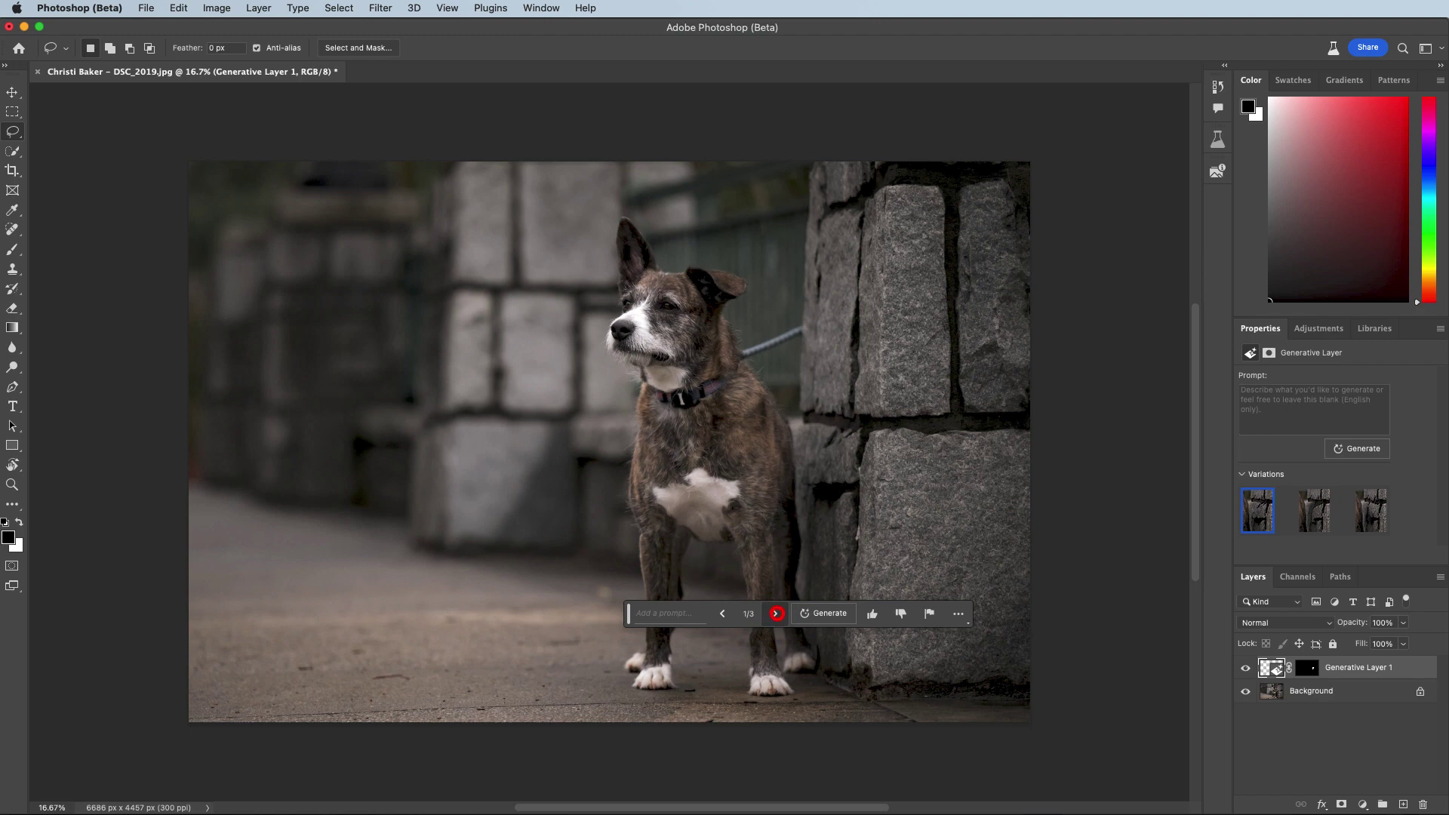
click(776, 612)
click(775, 613)
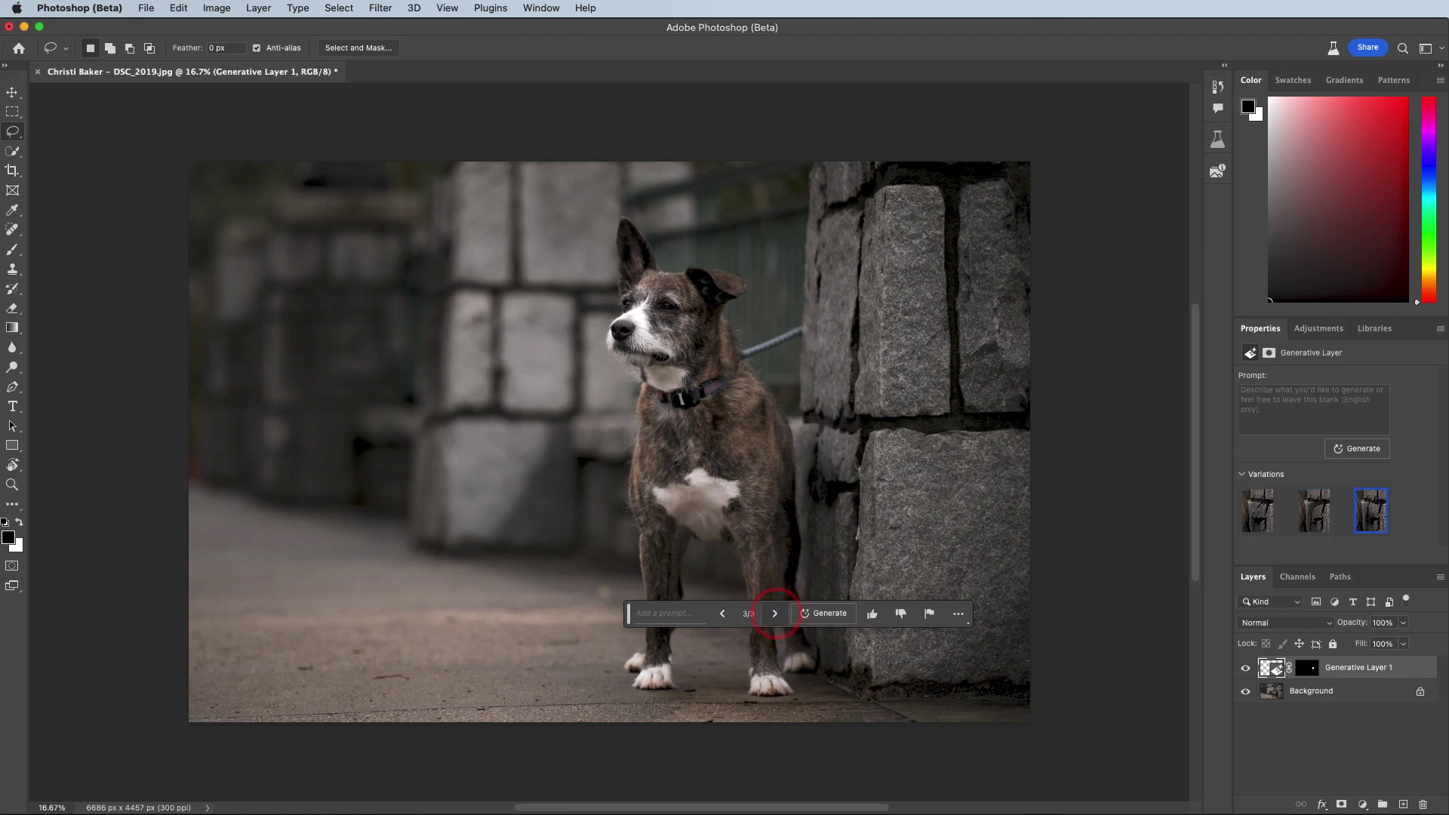
click(723, 613)
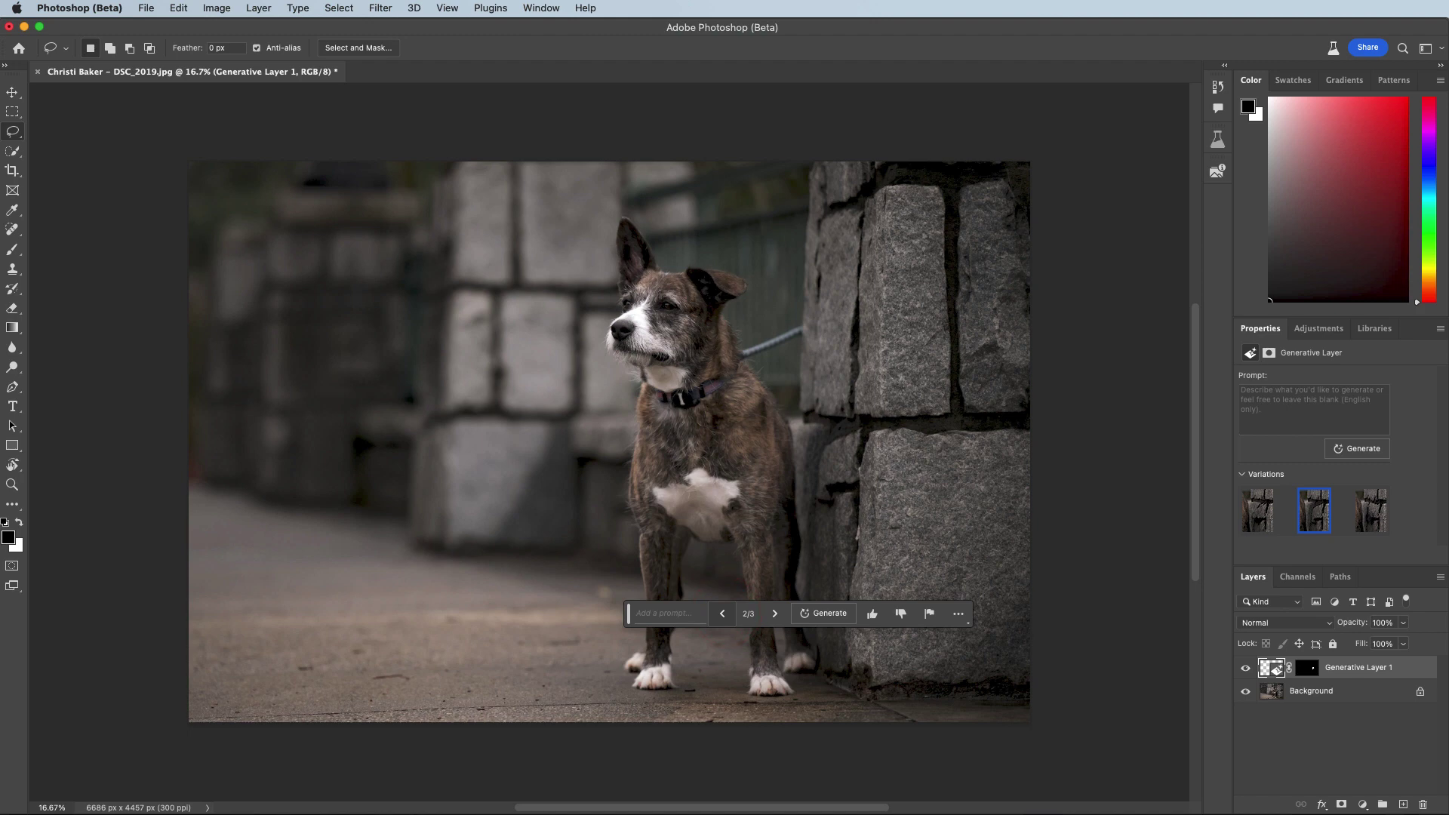
click(774, 613)
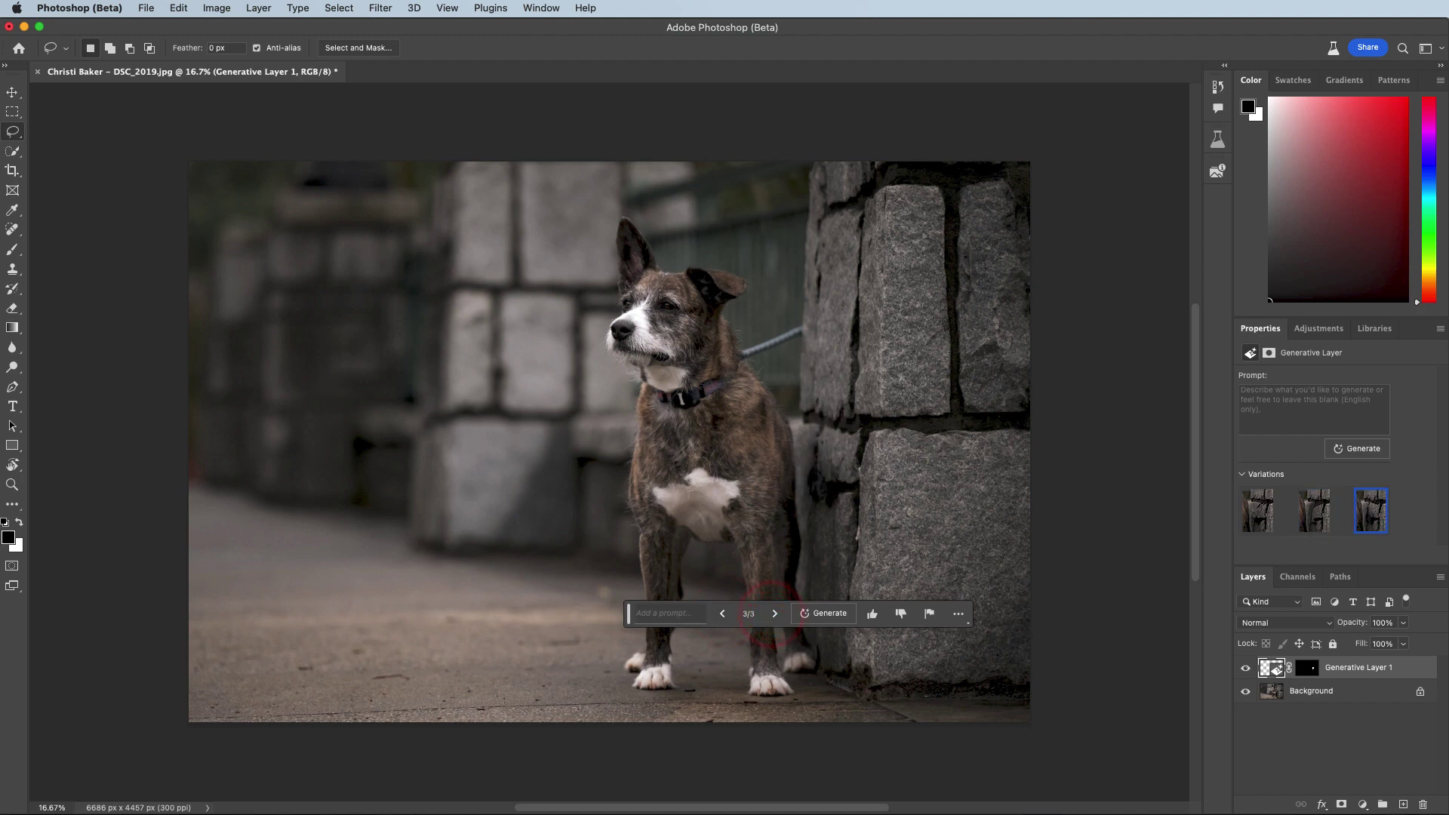
drag(628, 613, 632, 619)
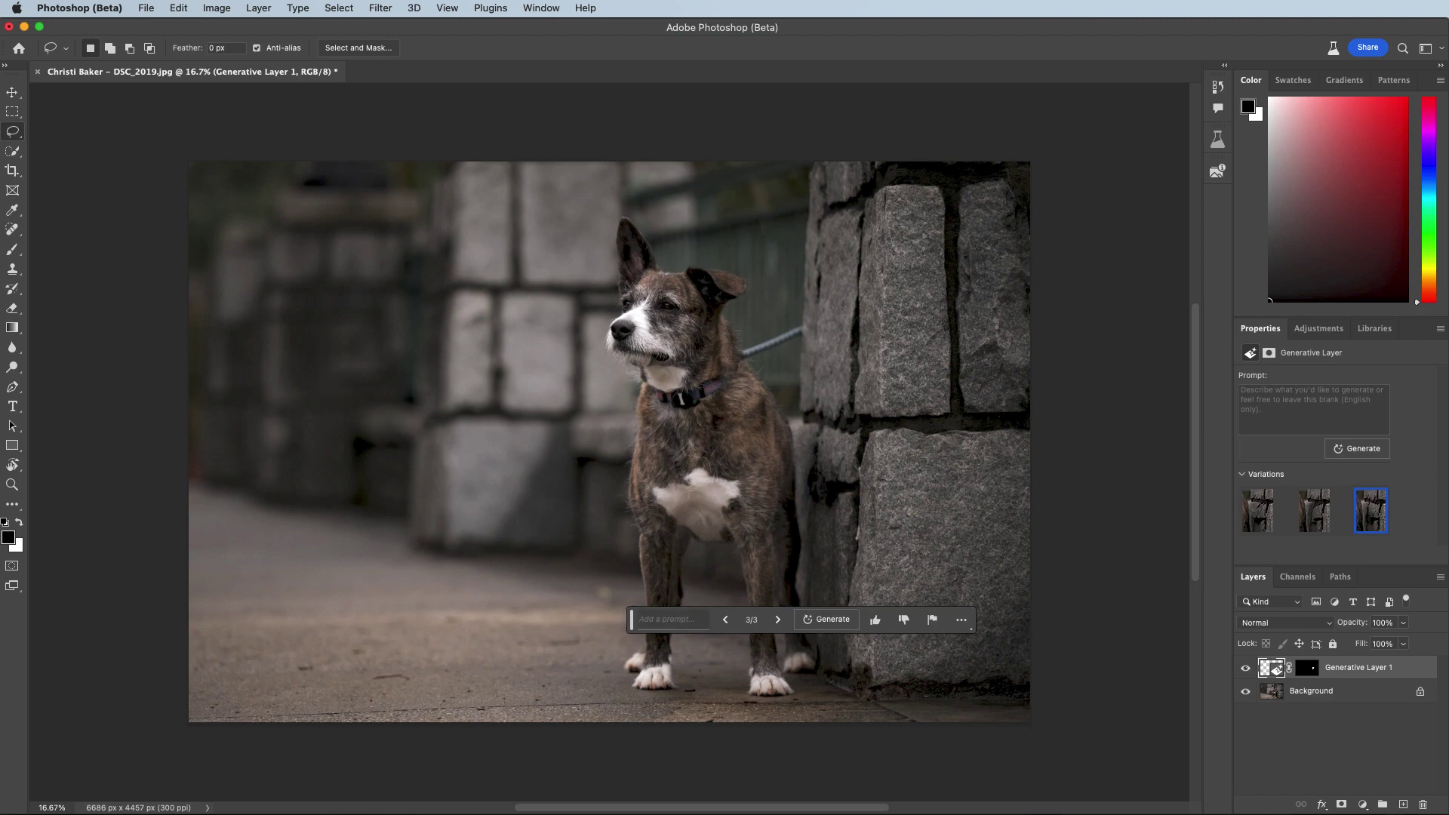
- On the Background layer, lasso the leash between the dog and the wall, remove it with blank-prompt Generative Fill, and keep the first variation
click(1342, 688)
click(747, 364)
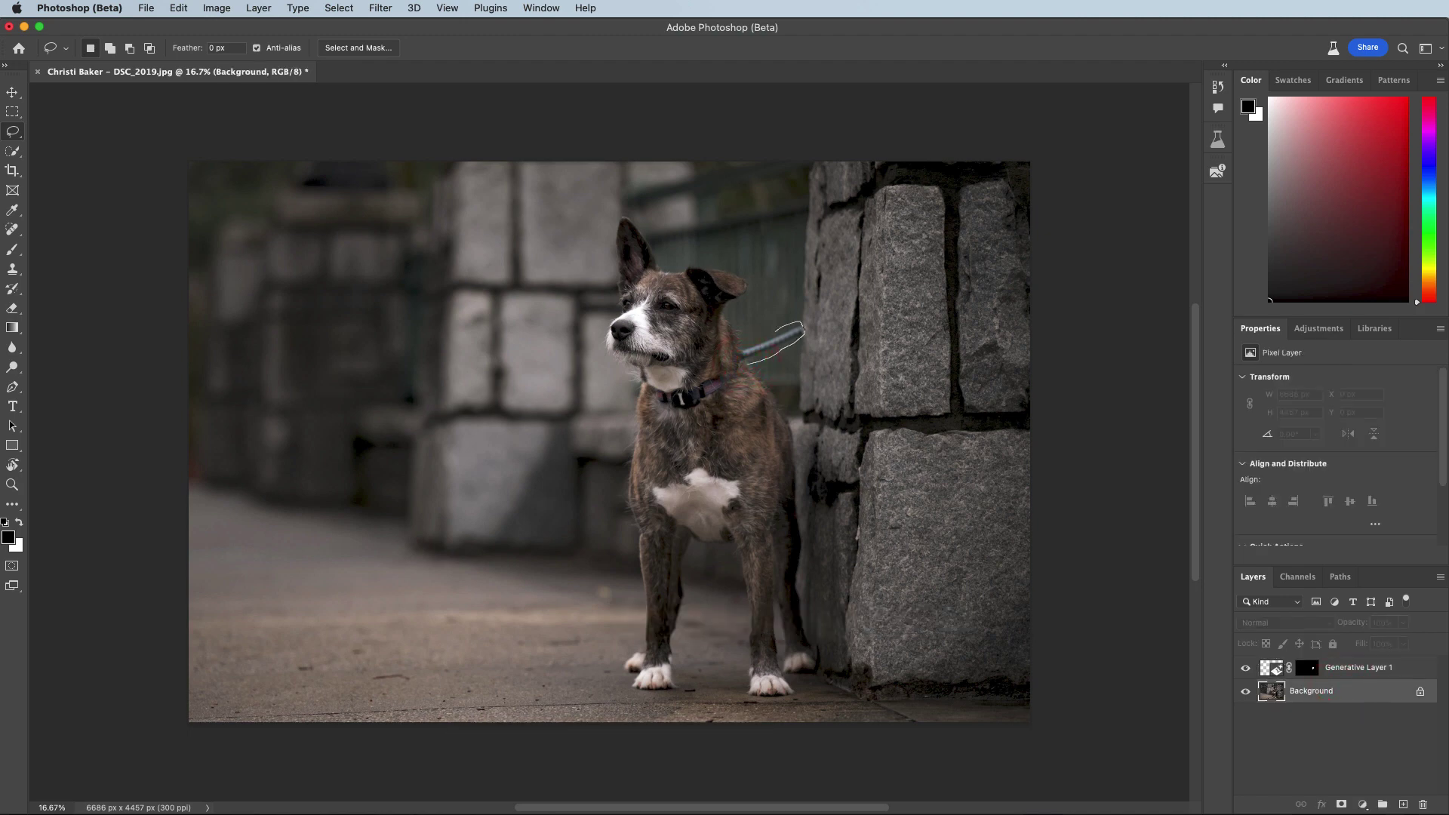
click(642, 386)
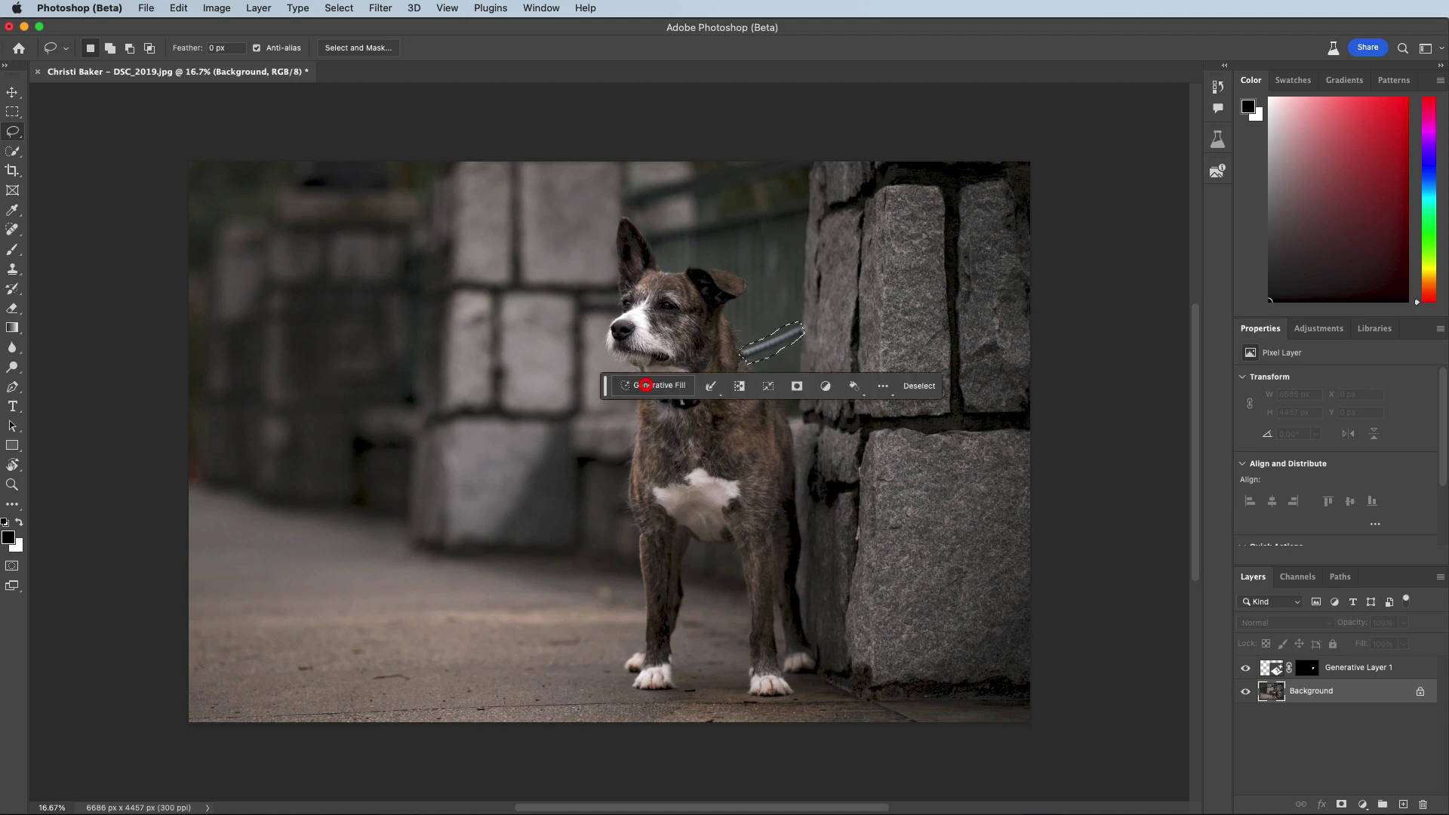
click(855, 385)
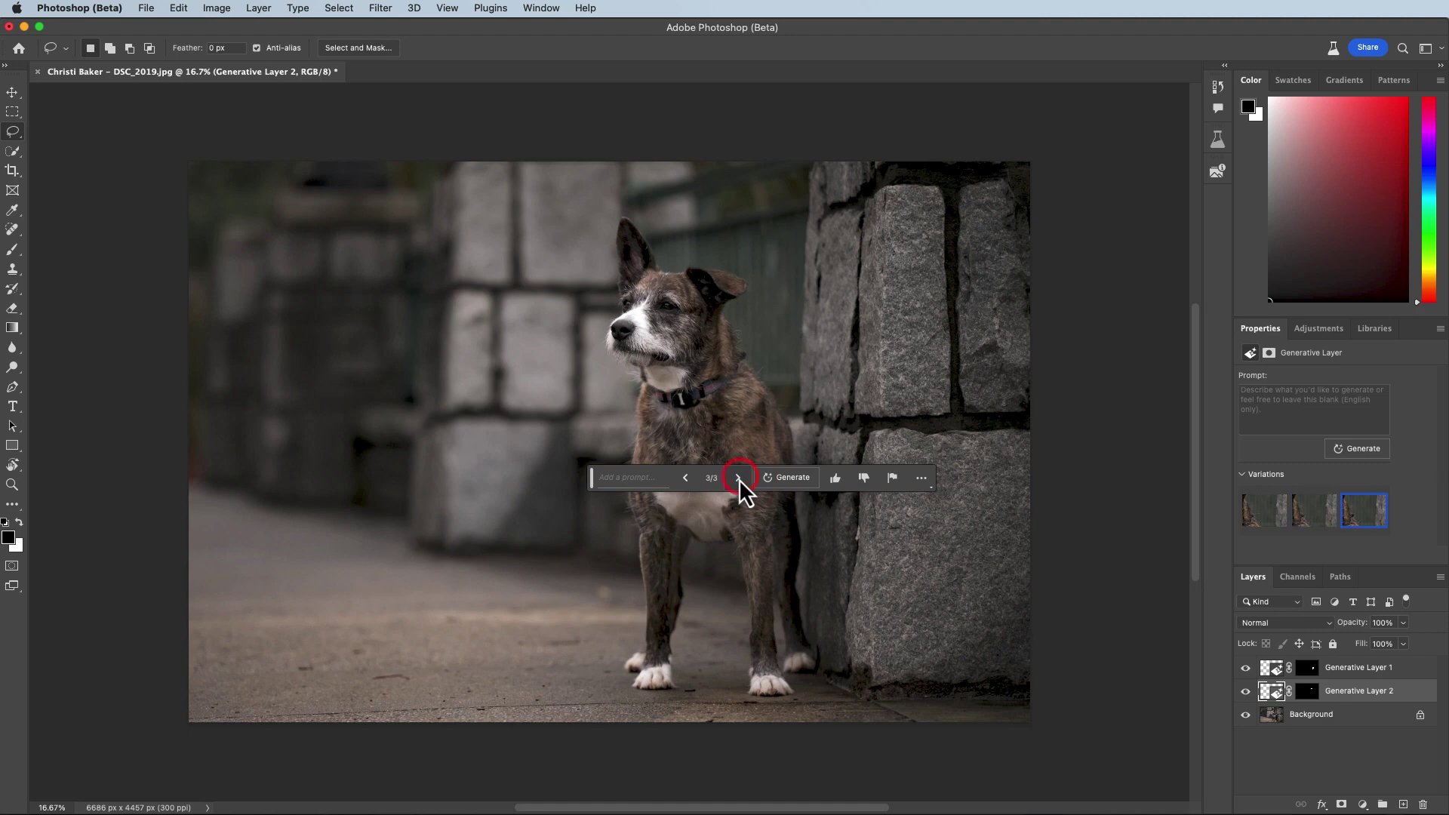
click(738, 477)
drag(592, 477, 617, 533)
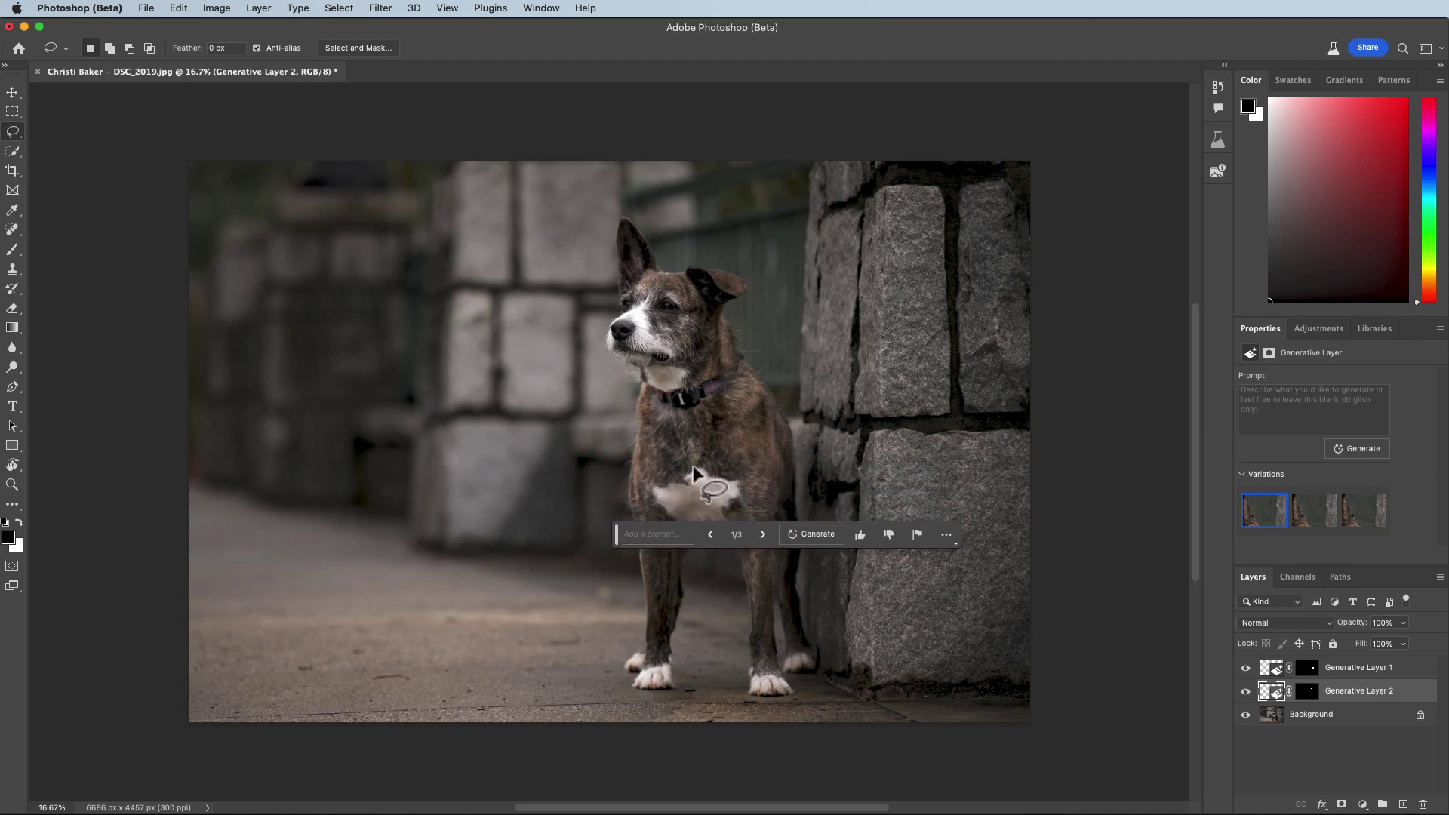
- On the Background layer, lasso the dog's collar and remove it using Generative Fill with a blank prompt
click(1370, 713)
mouse_move(668, 403)
mouse_down()
mouse_move(638, 408)
mouse_move(683, 419)
mouse_move(733, 383)
mouse_move(717, 372)
mouse_move(648, 397)
mouse_up()
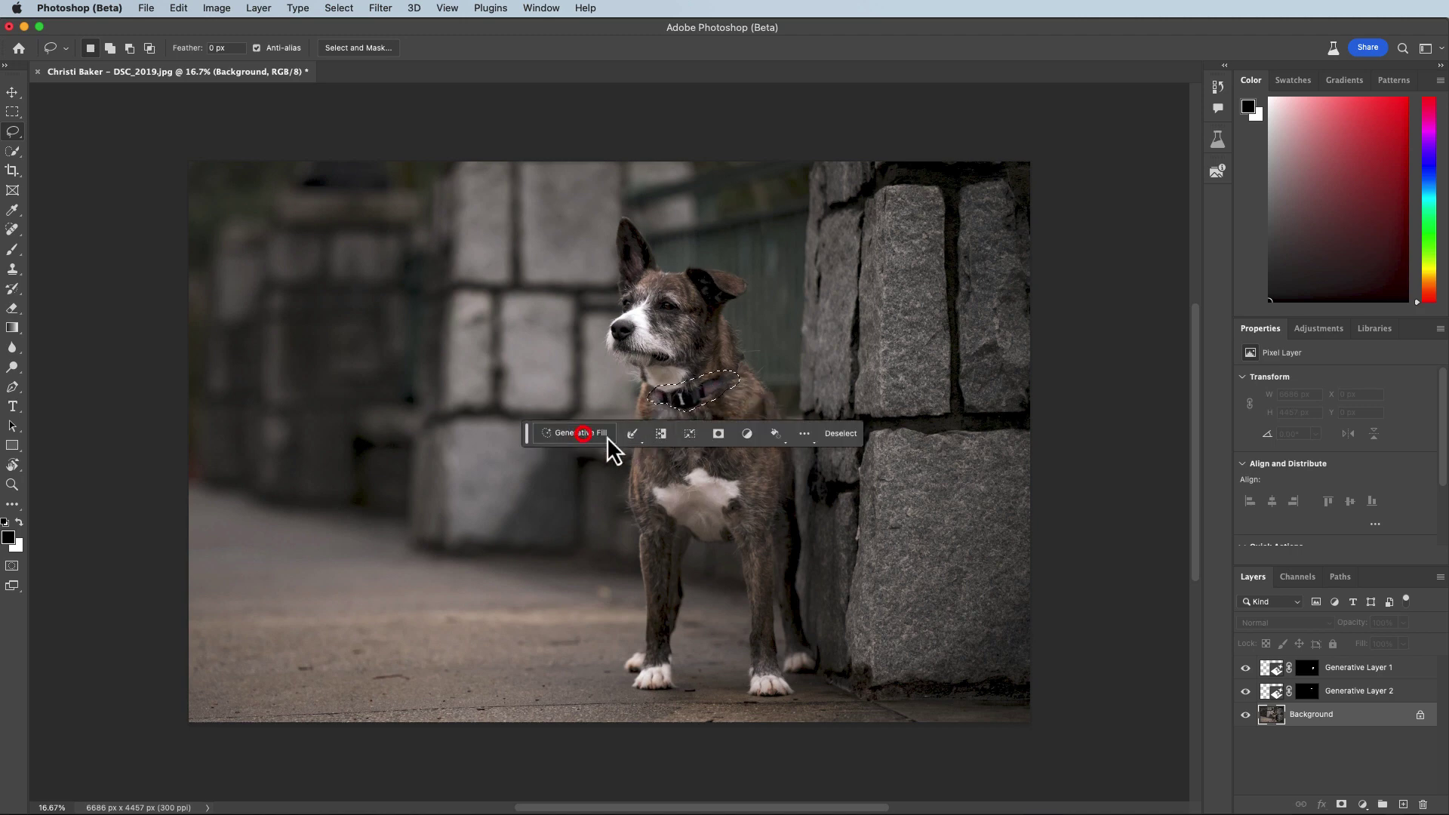
click(583, 433)
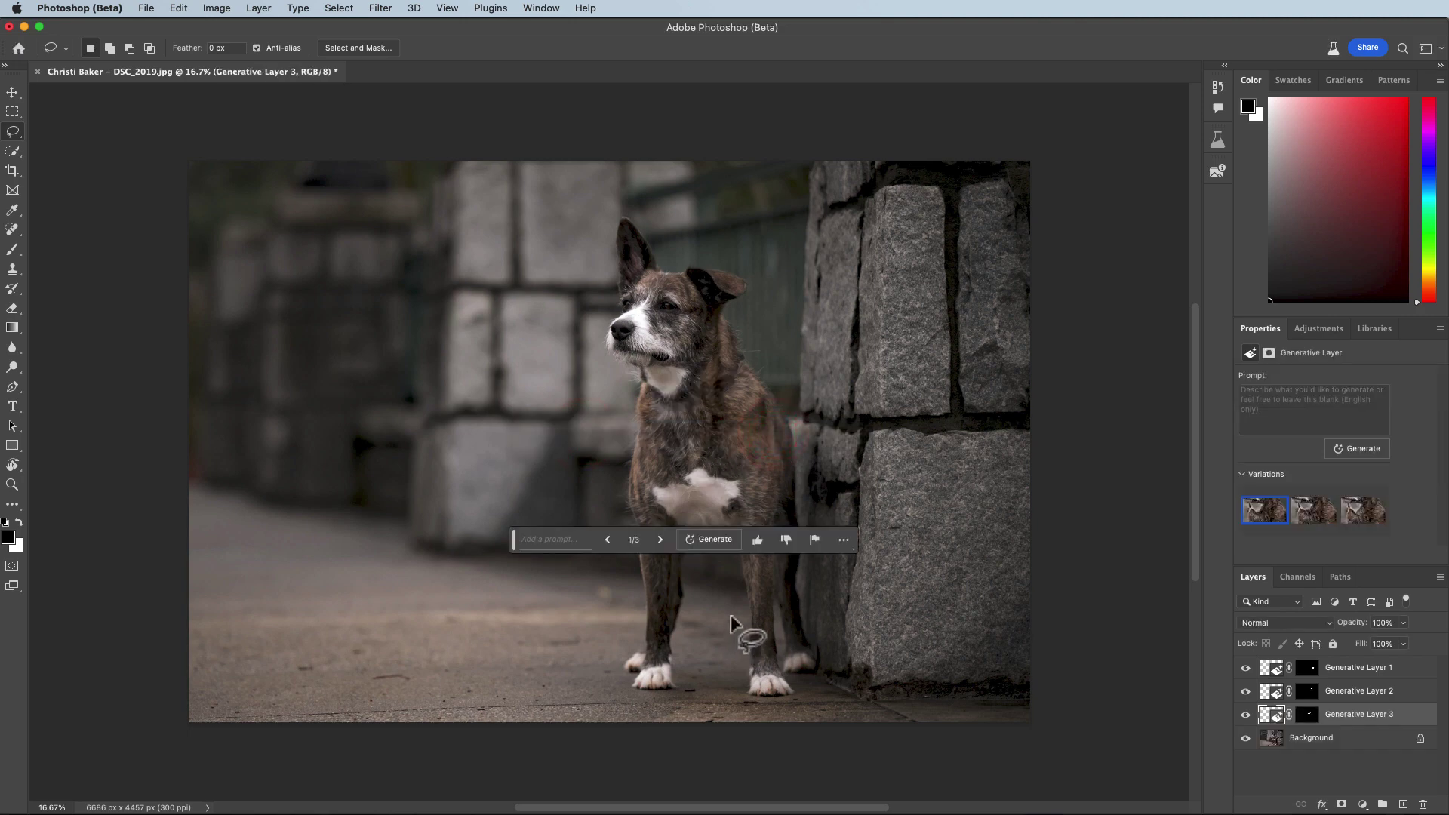
- Compare the variations of the filled collar area and choose the first one
click(661, 539)
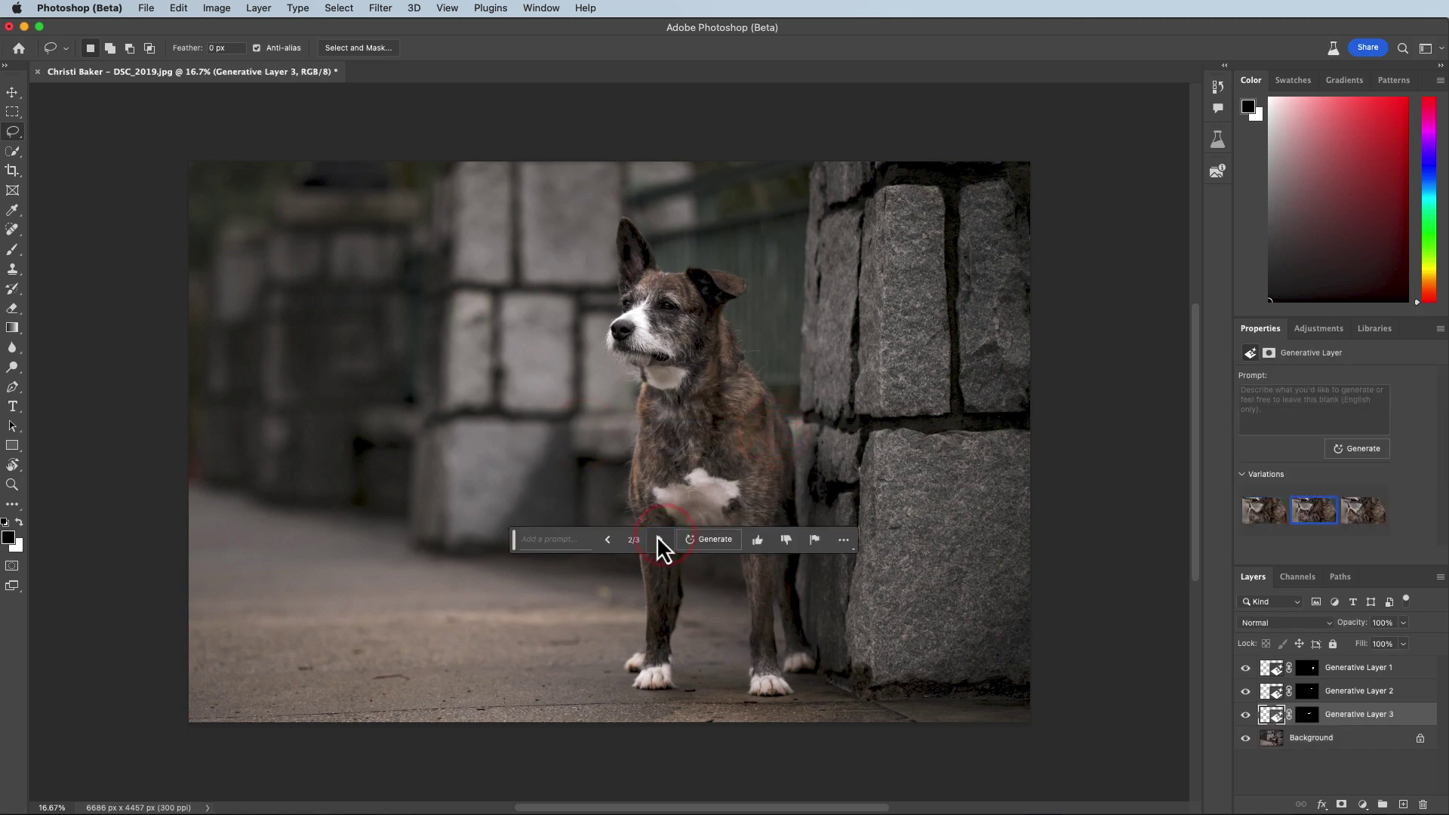
click(661, 538)
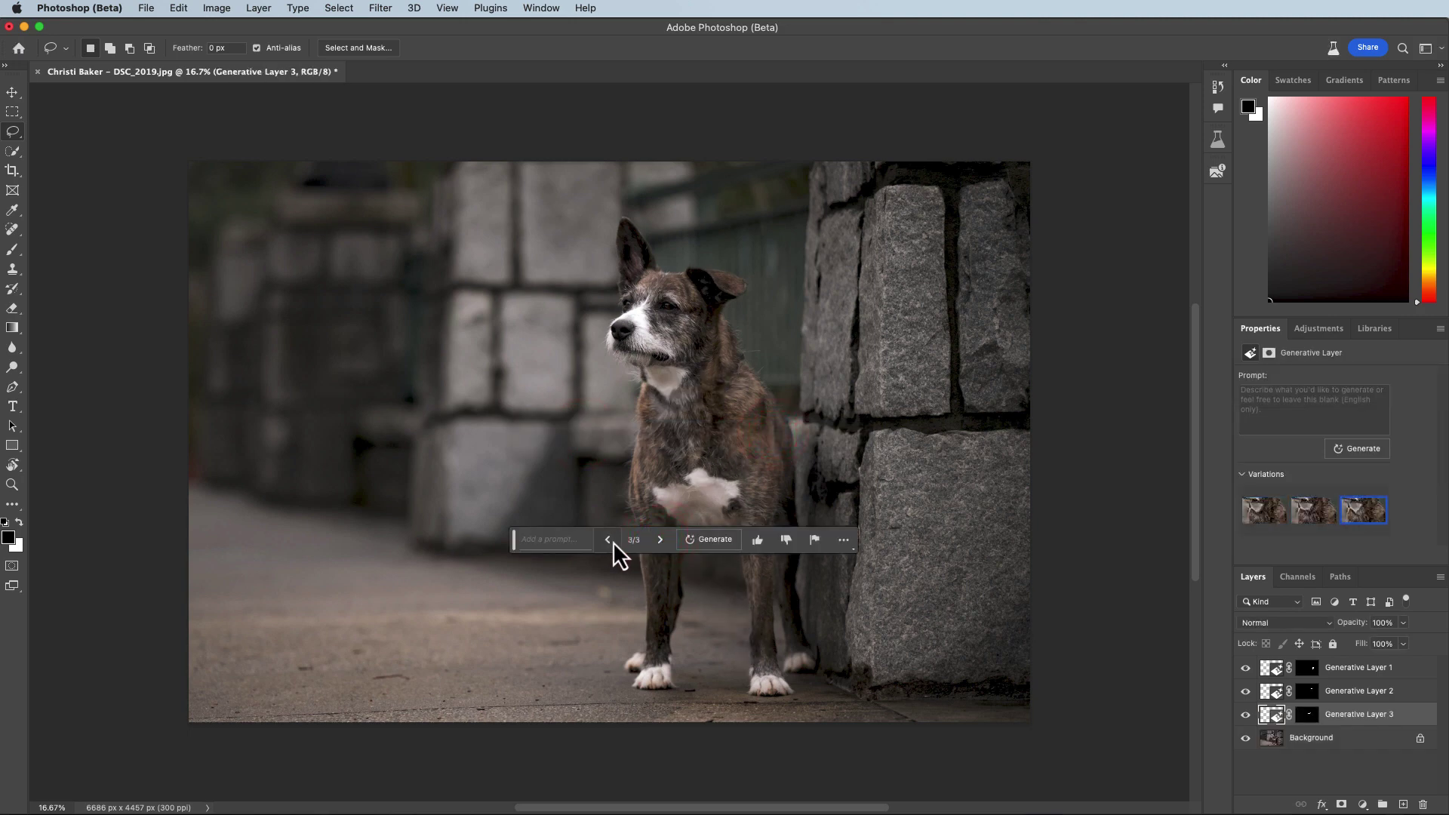
click(662, 542)
click(661, 539)
click(658, 542)
click(658, 543)
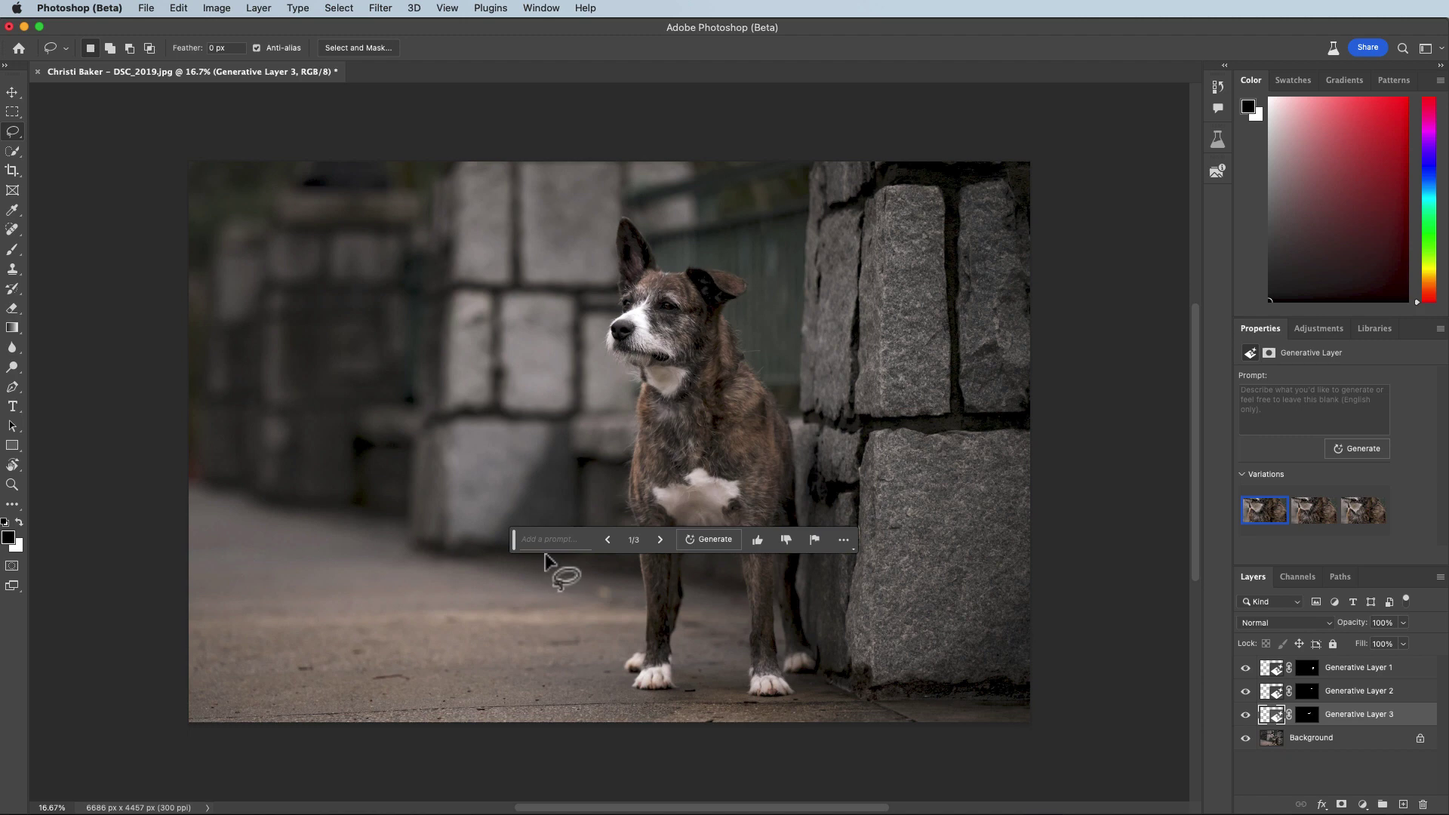
- On the Background layer, remove debris from the pavement in front of and beside the dog with the Spot Healing Brush
click(1352, 738)
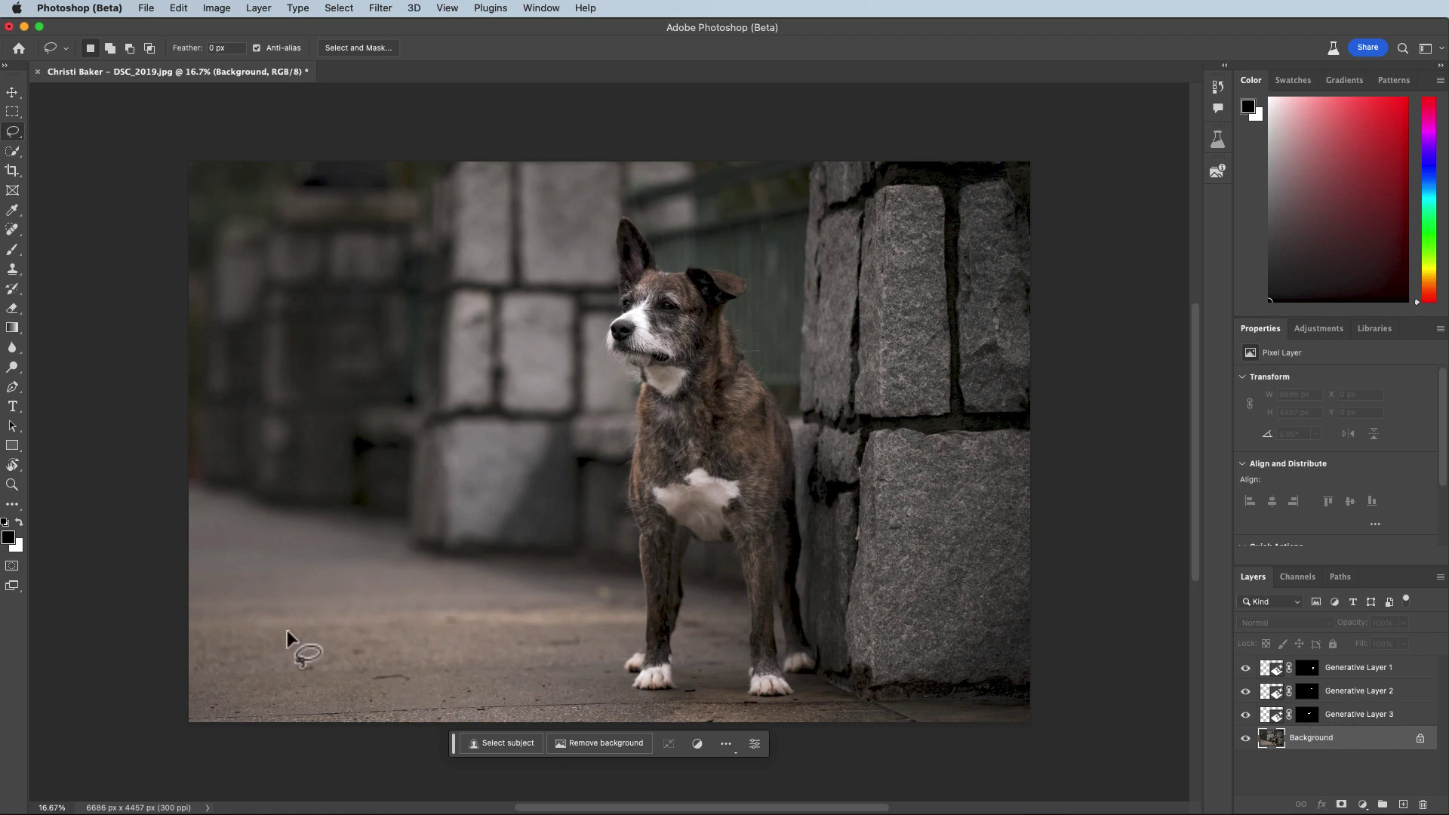
click(13, 232)
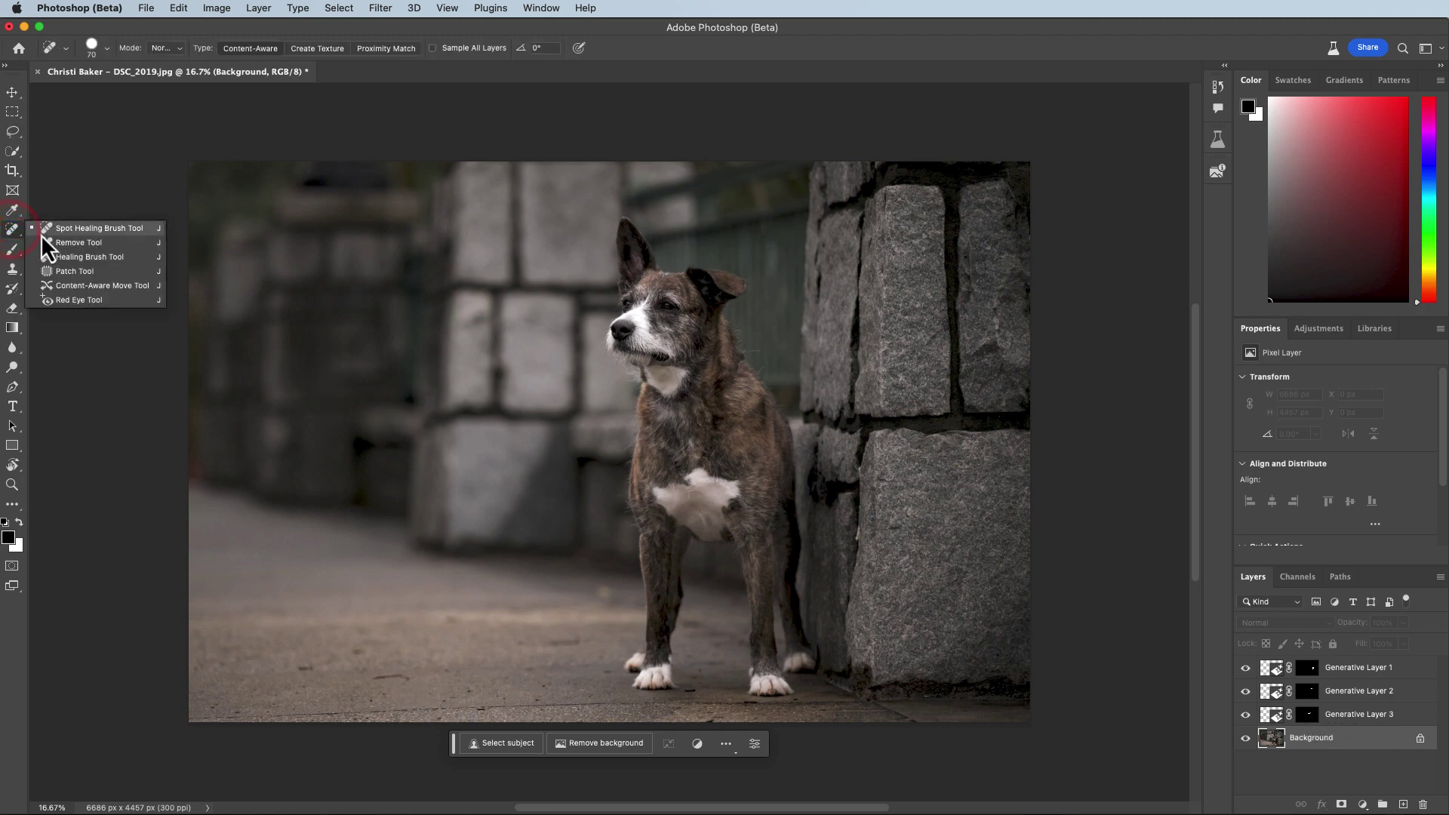
key(j)
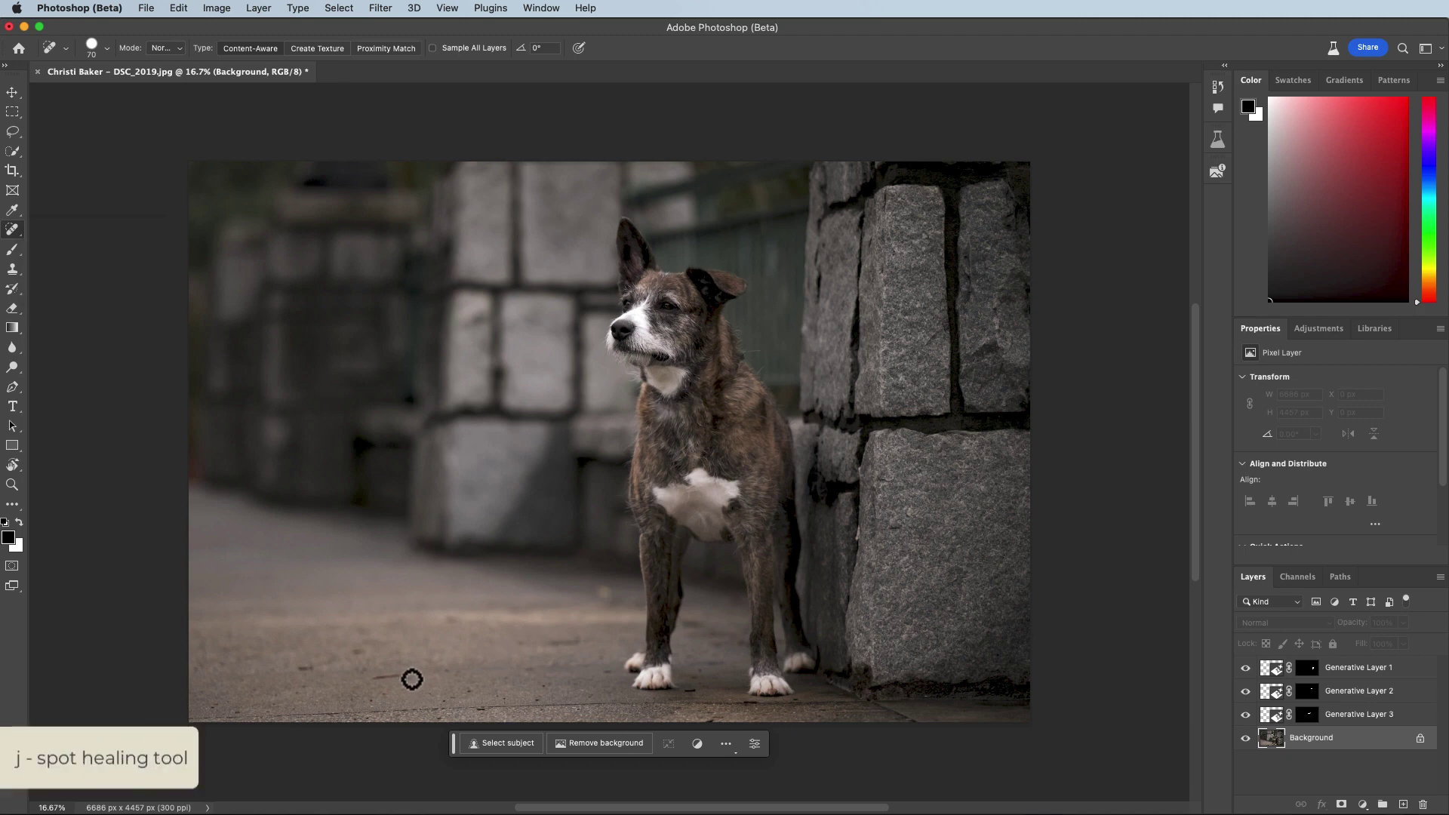
drag(376, 677, 408, 680)
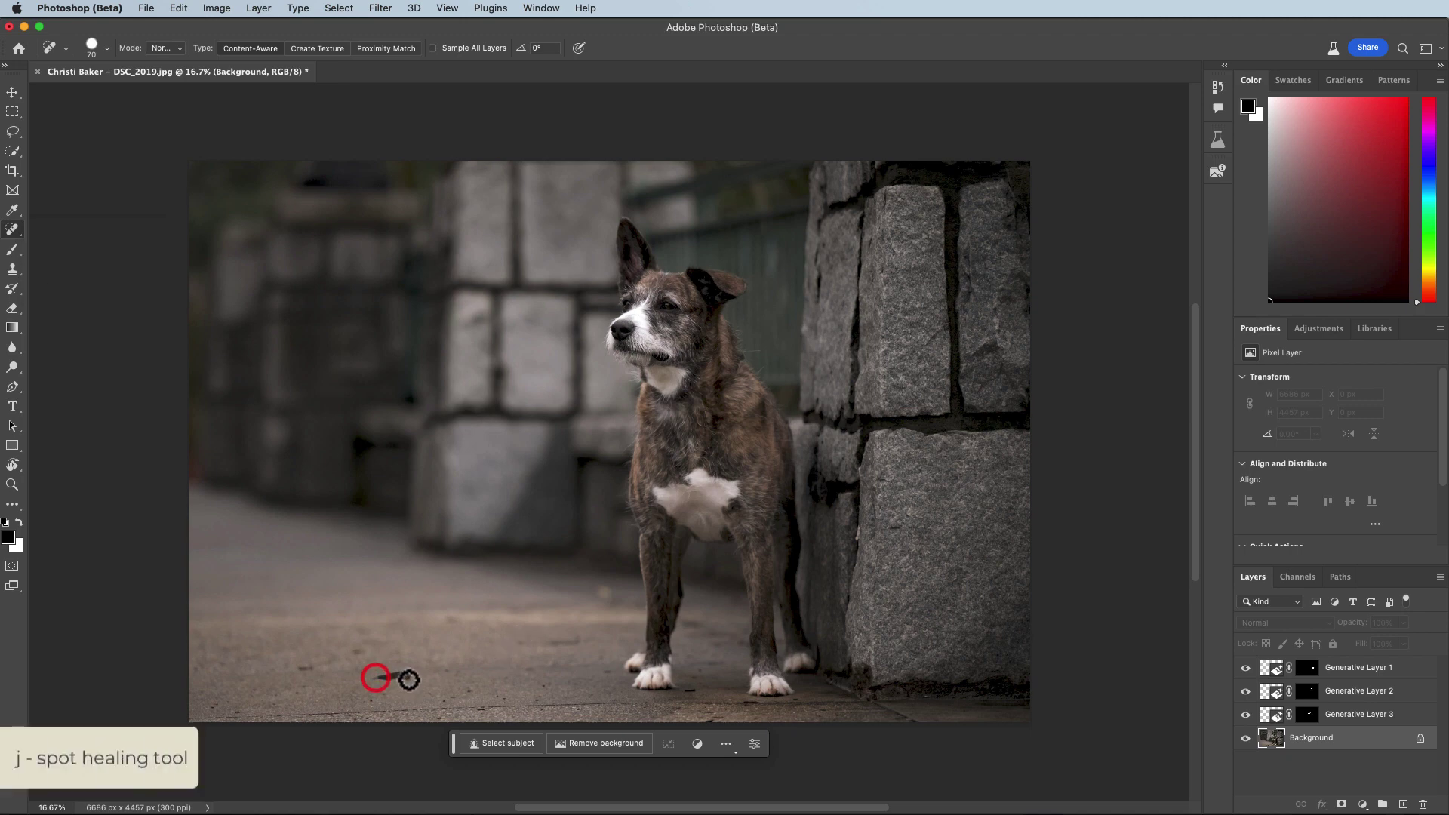
click(297, 667)
click(351, 654)
click(536, 638)
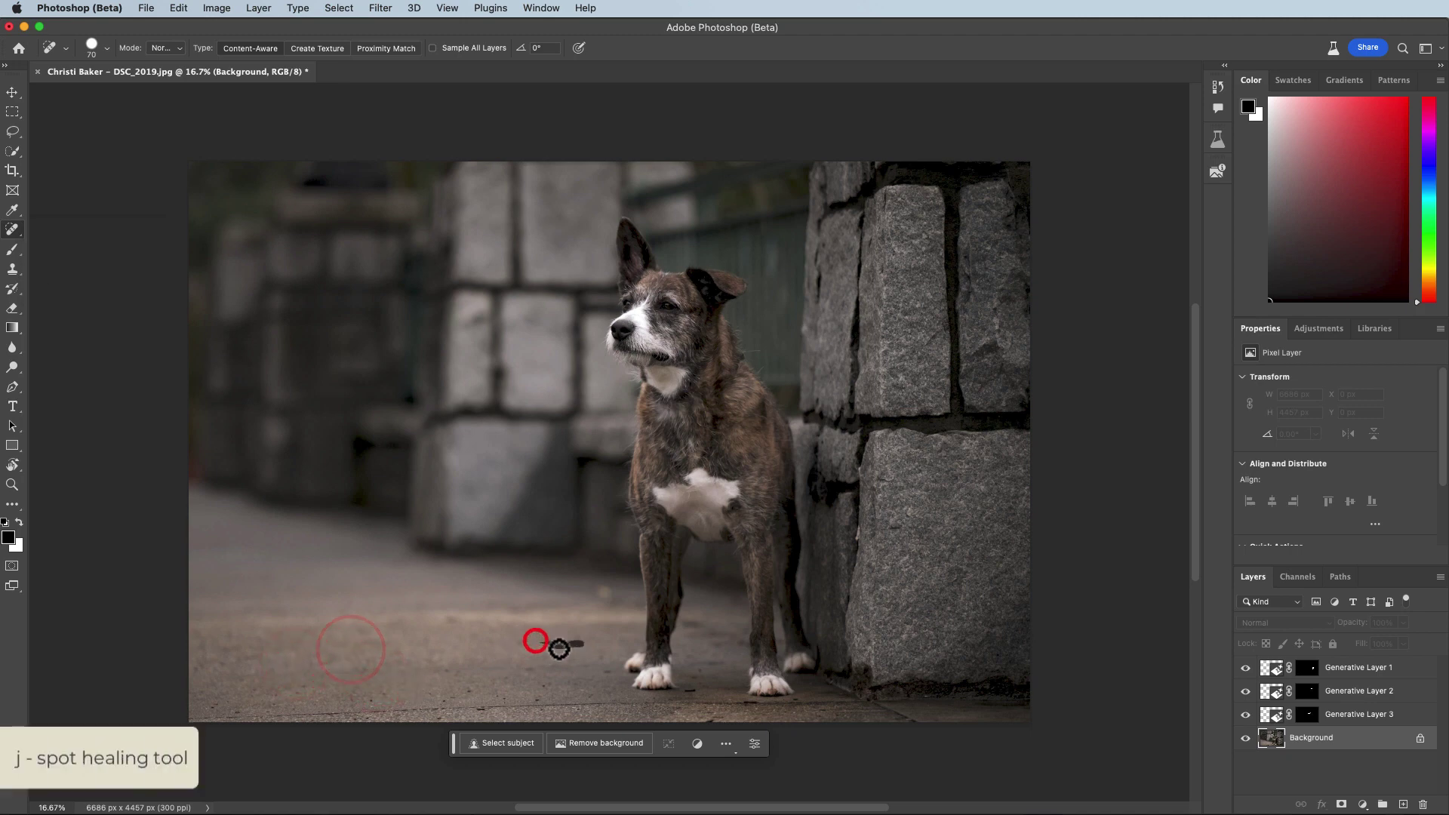
click(607, 591)
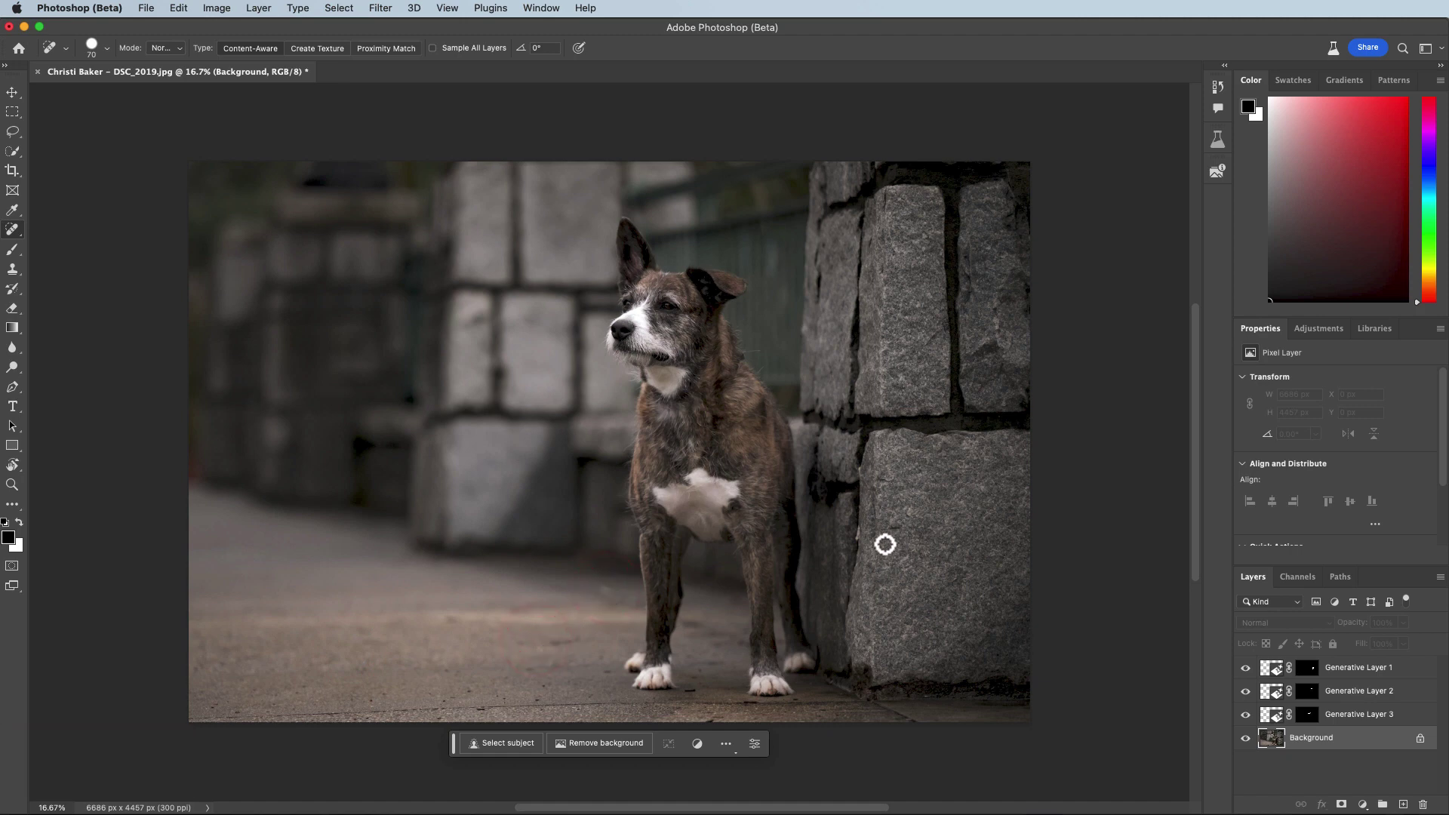
- Heal the blemishes at the stone wall's edge and base, plus the remaining debris on the middle of the pavement
click(856, 542)
click(936, 695)
click(542, 701)
click(543, 685)
click(534, 665)
click(553, 644)
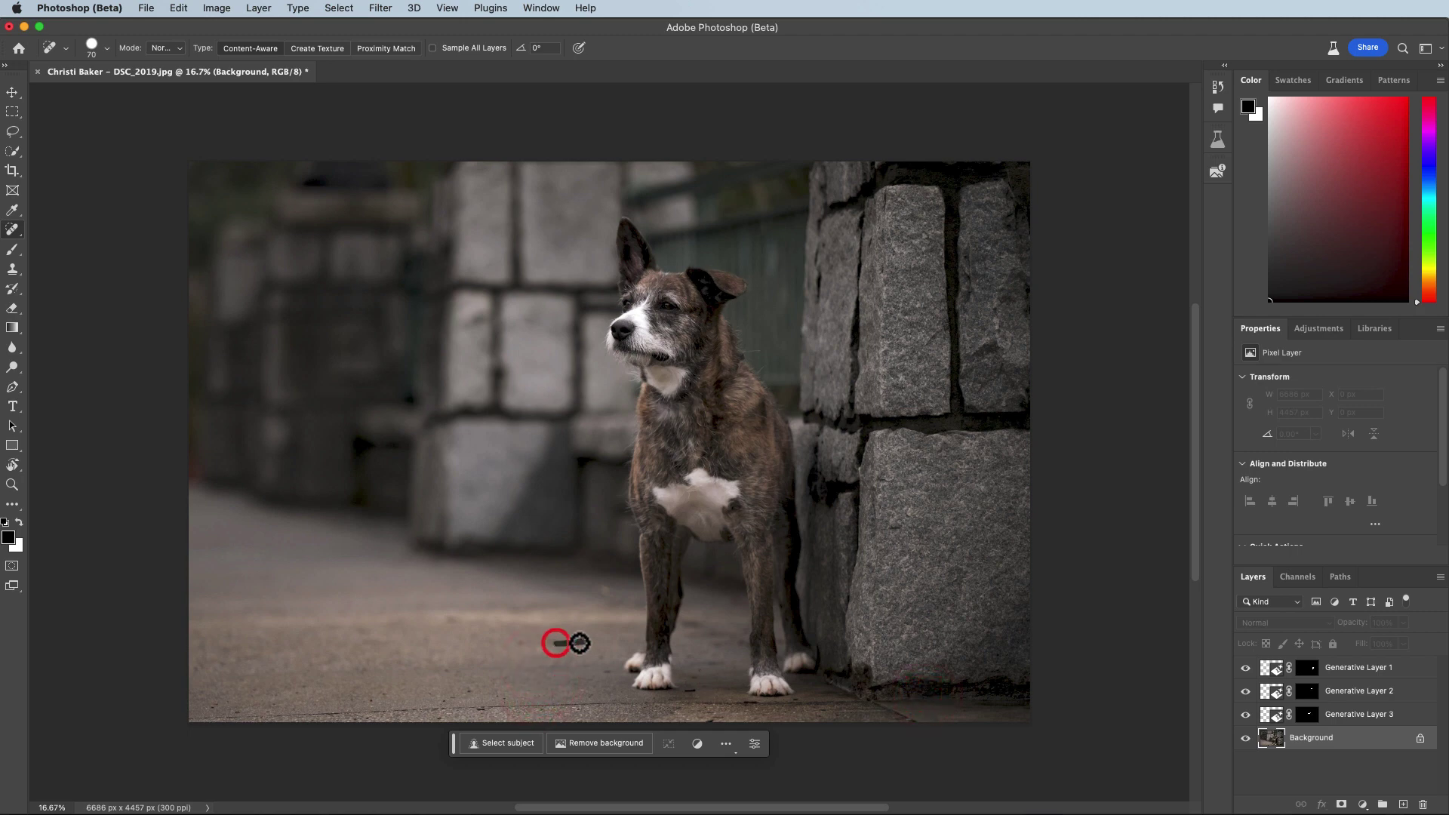
click(606, 586)
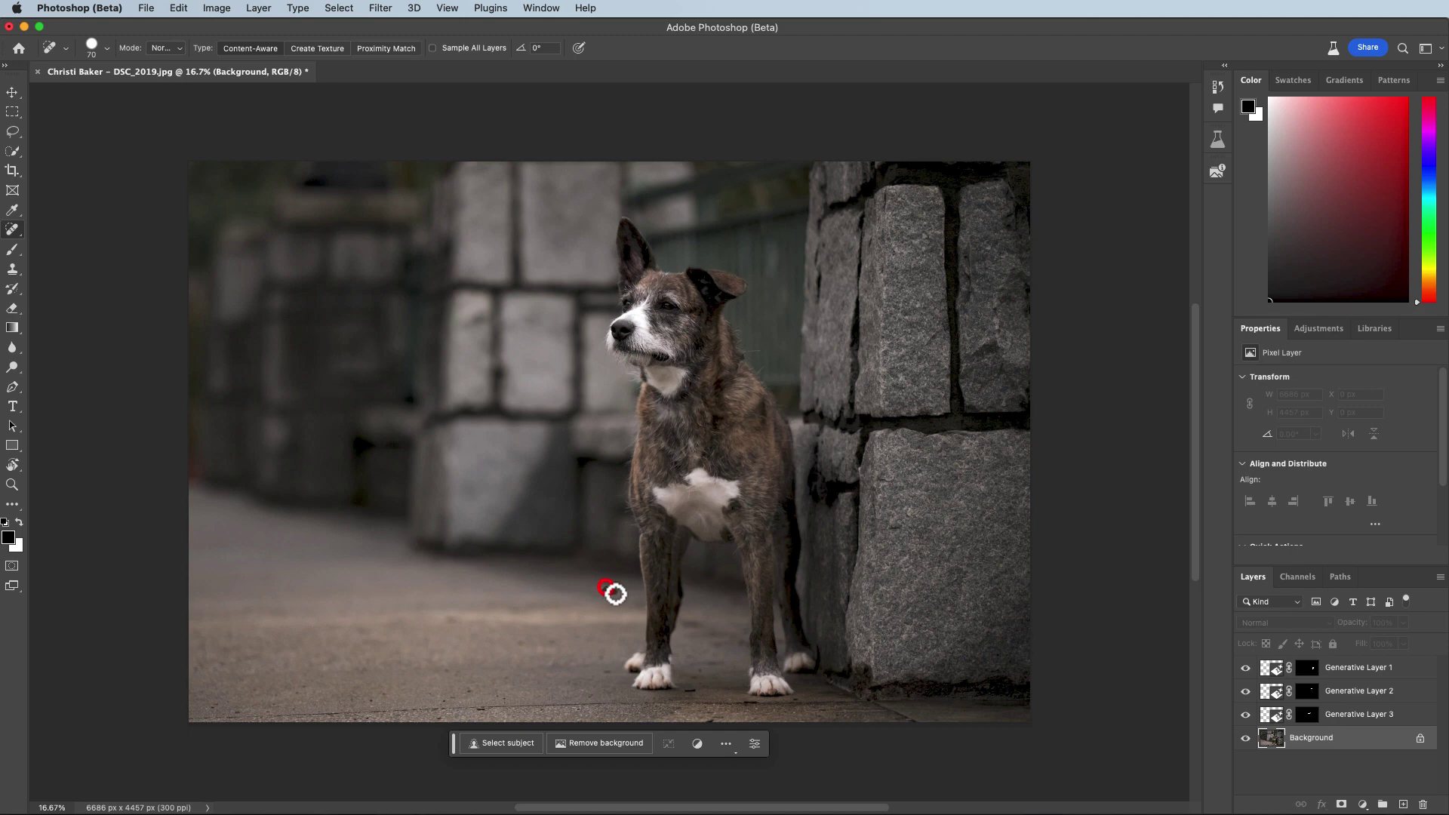
click(519, 640)
click(441, 675)
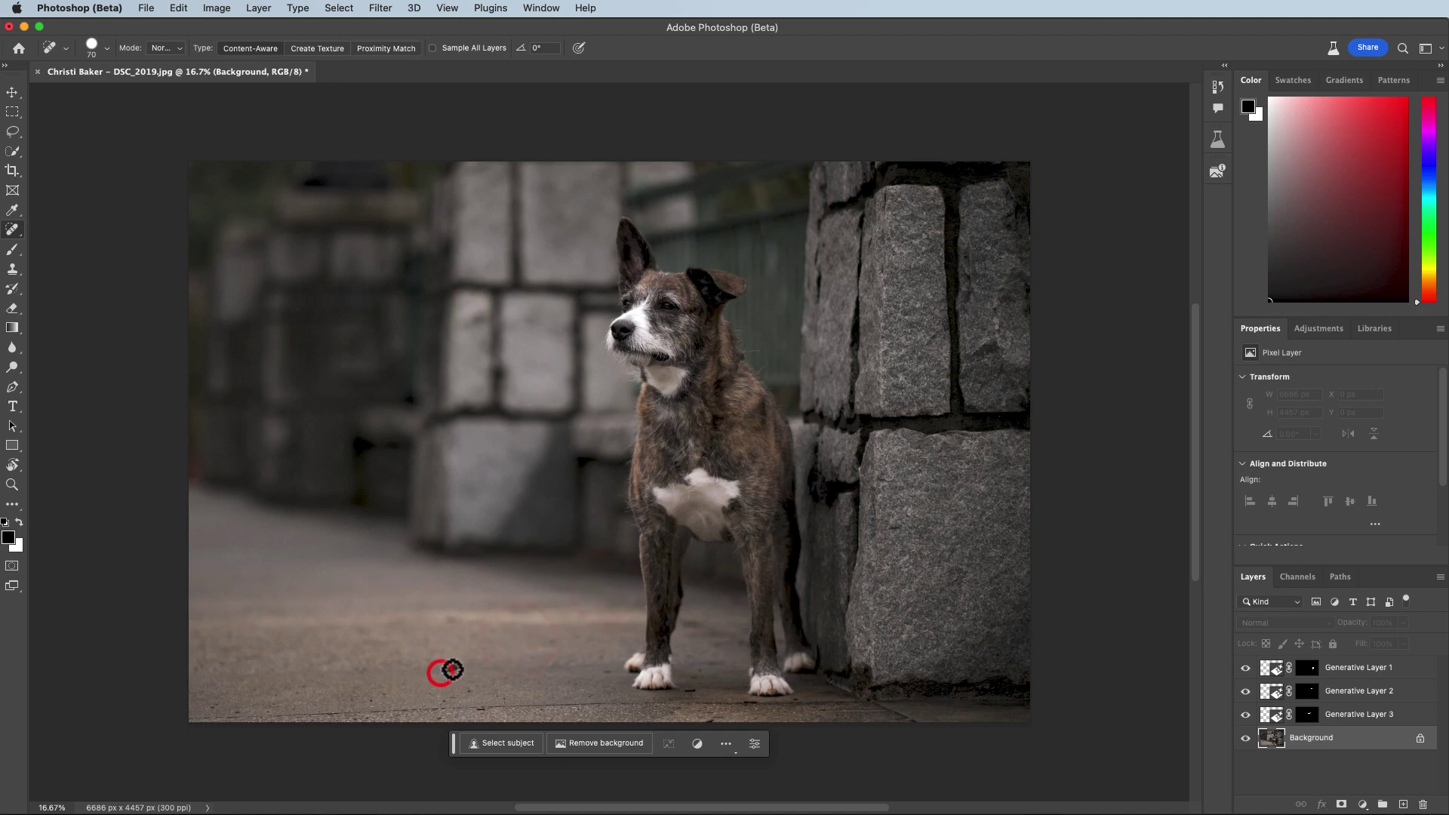
- Heal the specks near the photo's lower-left corner, along the front pavement and around the dog's paws
click(210, 705)
click(237, 709)
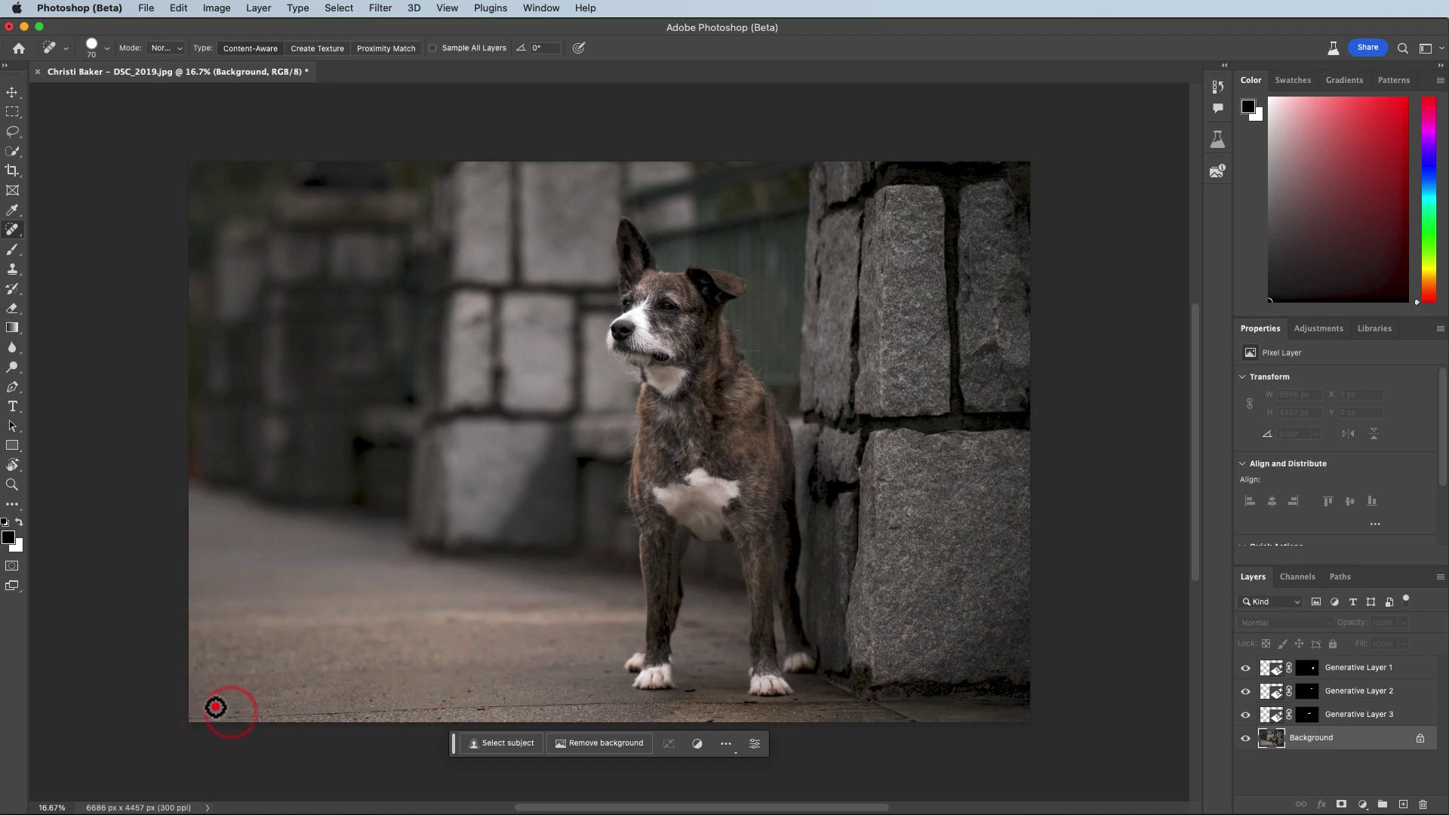
click(216, 702)
click(234, 711)
click(465, 690)
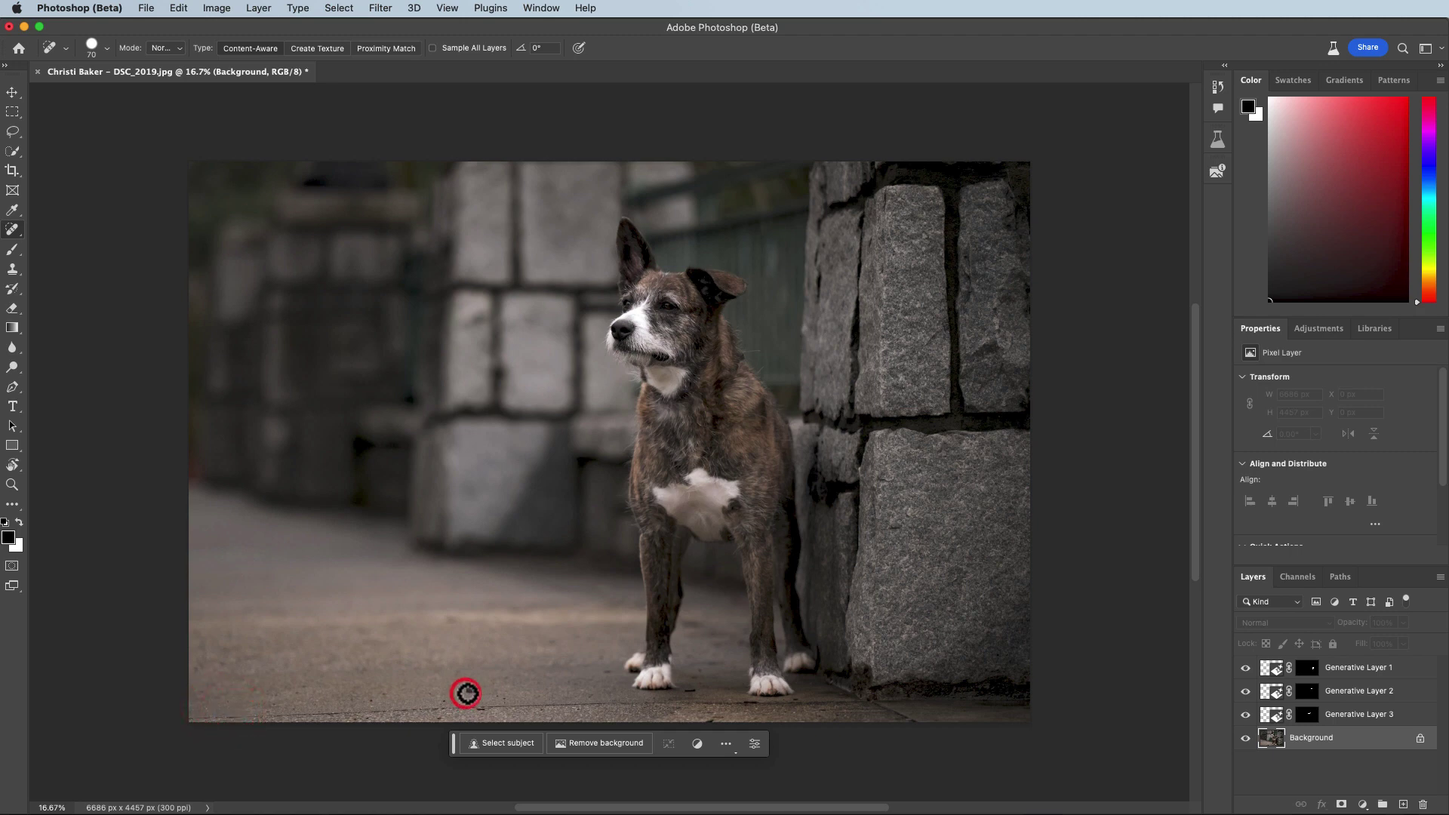
click(442, 703)
click(689, 690)
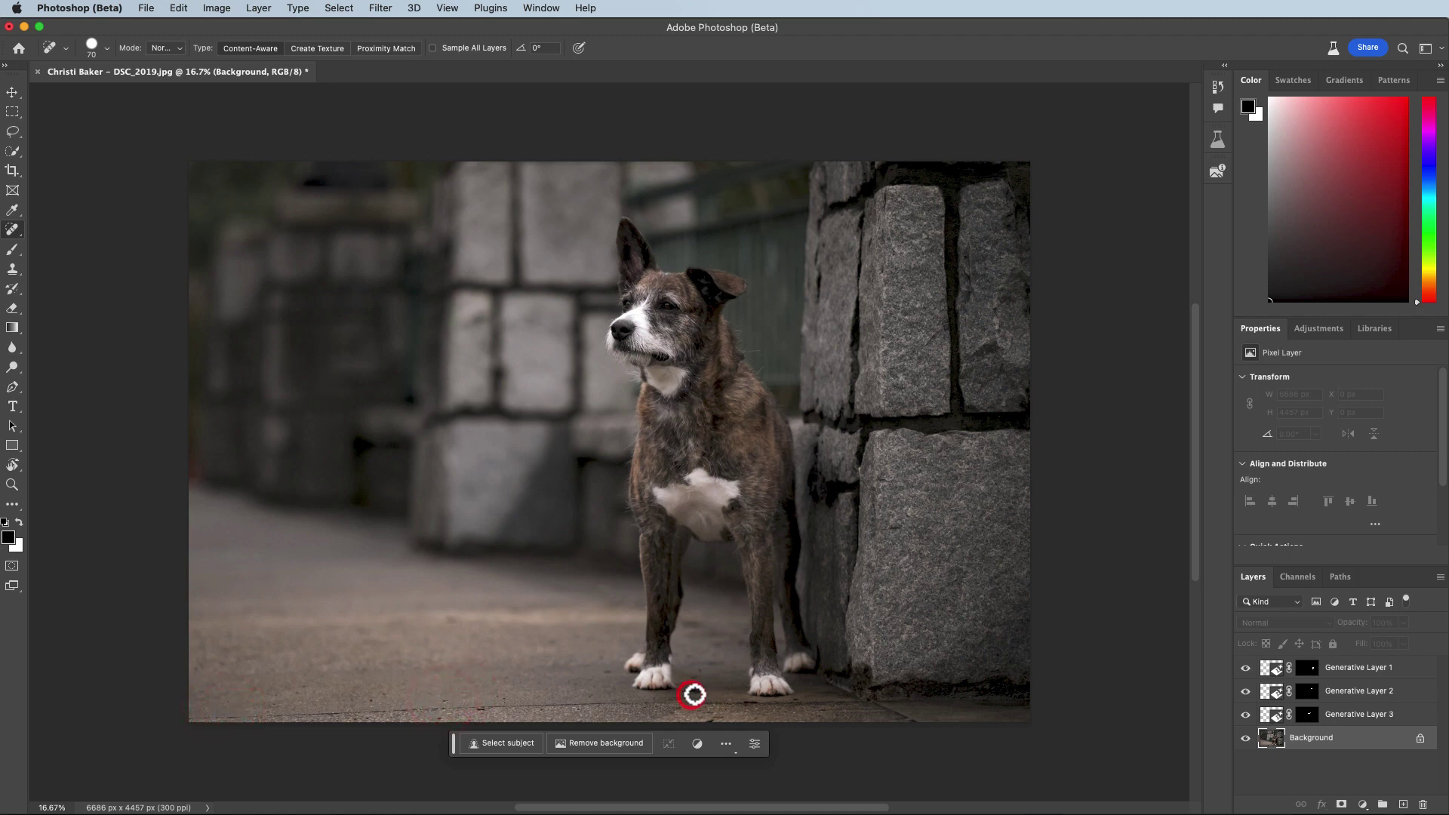
click(695, 673)
click(692, 678)
click(608, 671)
click(796, 703)
click(709, 716)
- Enlarge the healing brush to 90 and heal the pavement seam along the photo's lower edge, from the left corner to below the dog
key(bracketright)
key(bracketright)
click(188, 721)
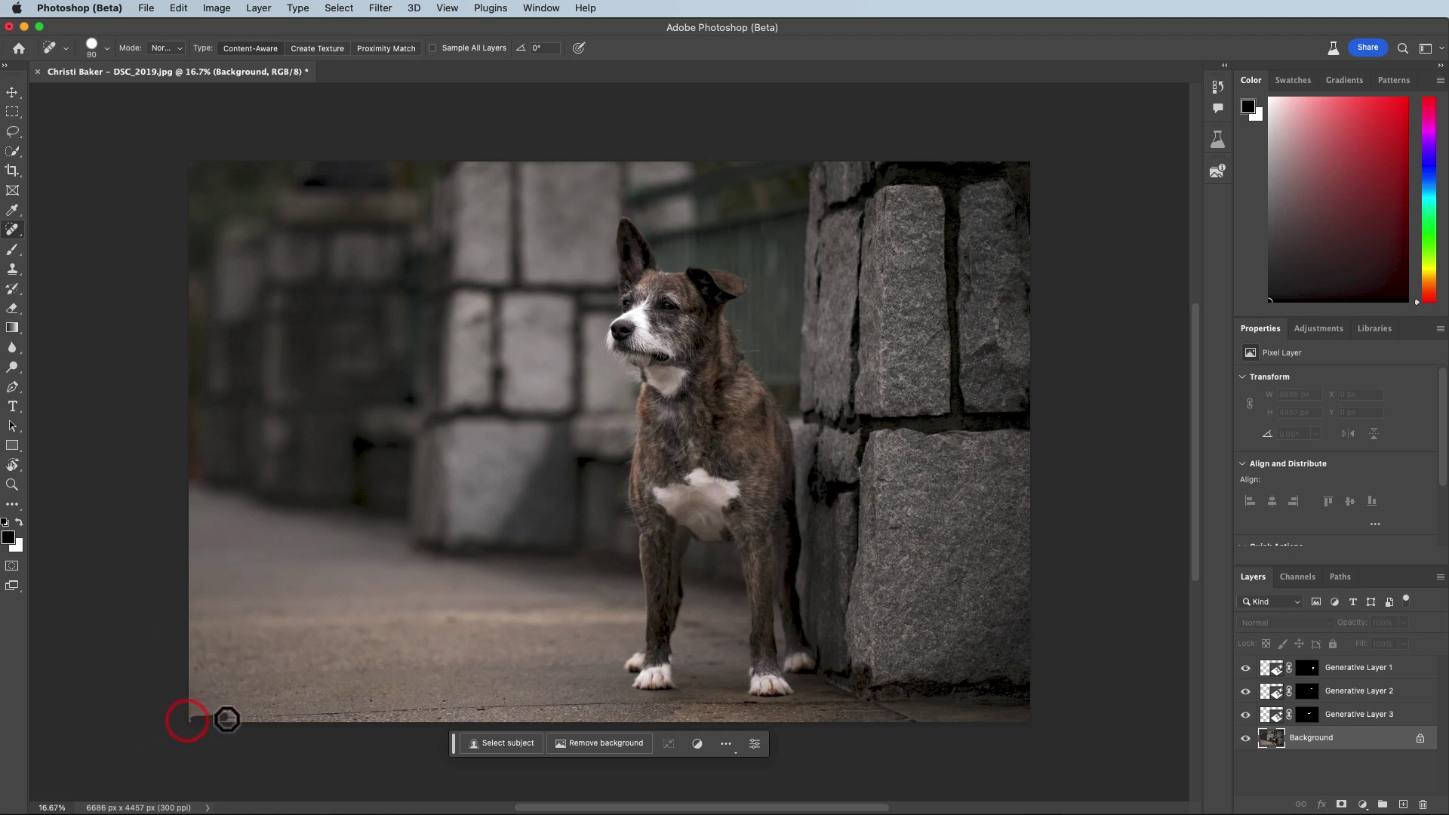
shift+click(277, 716)
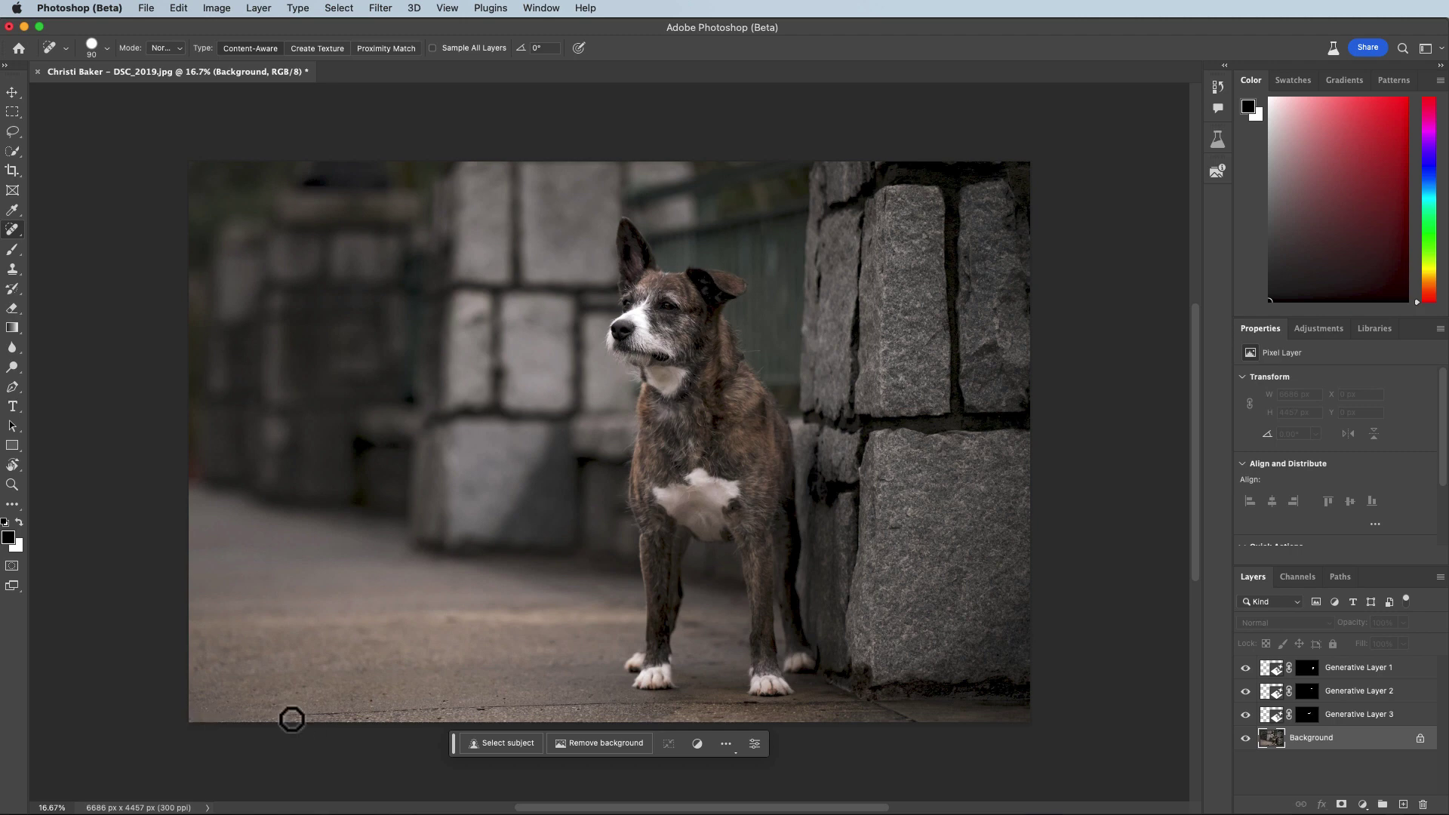
shift+click(374, 714)
shift+click(442, 704)
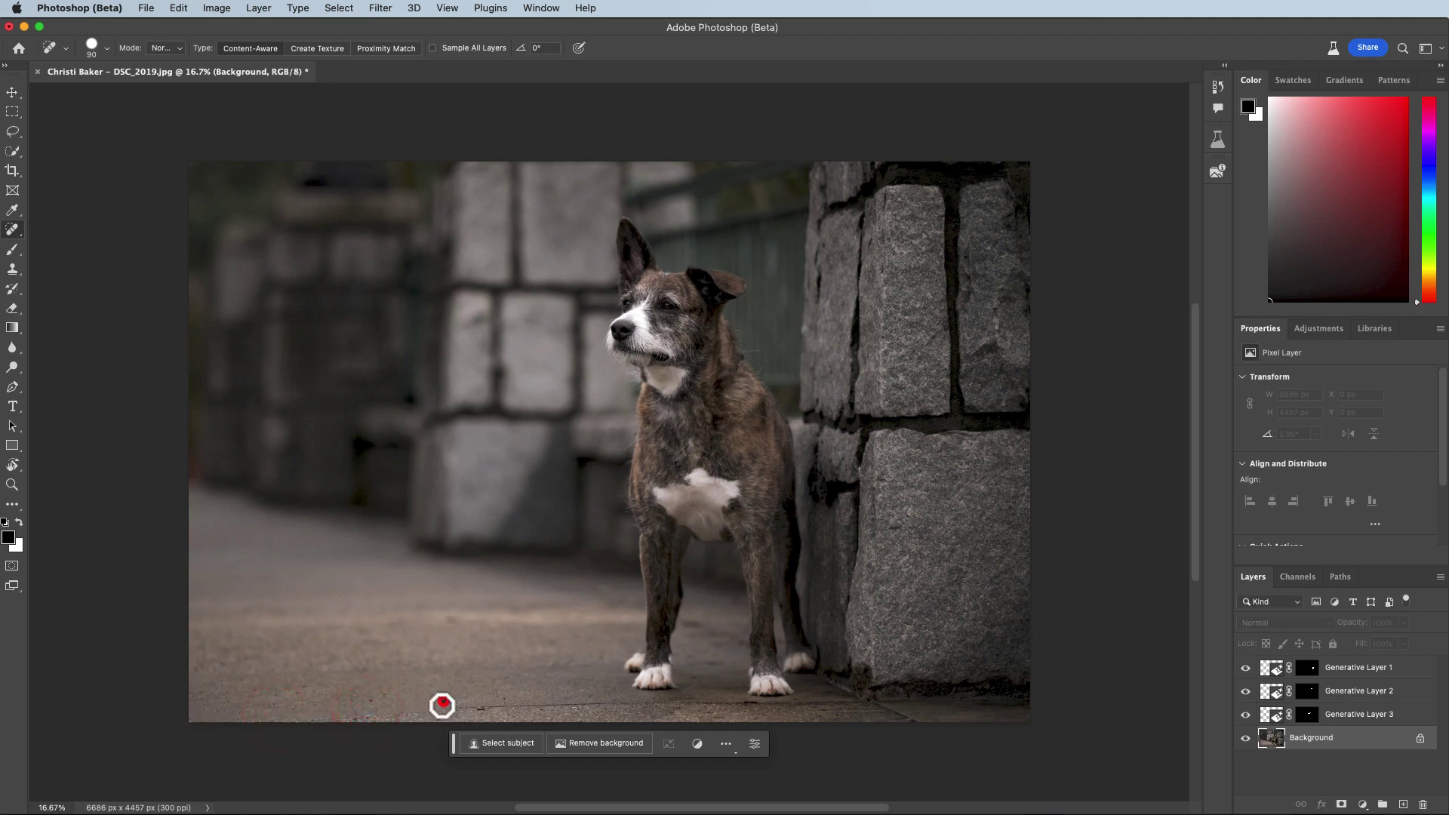
click(442, 712)
drag(487, 705, 679, 713)
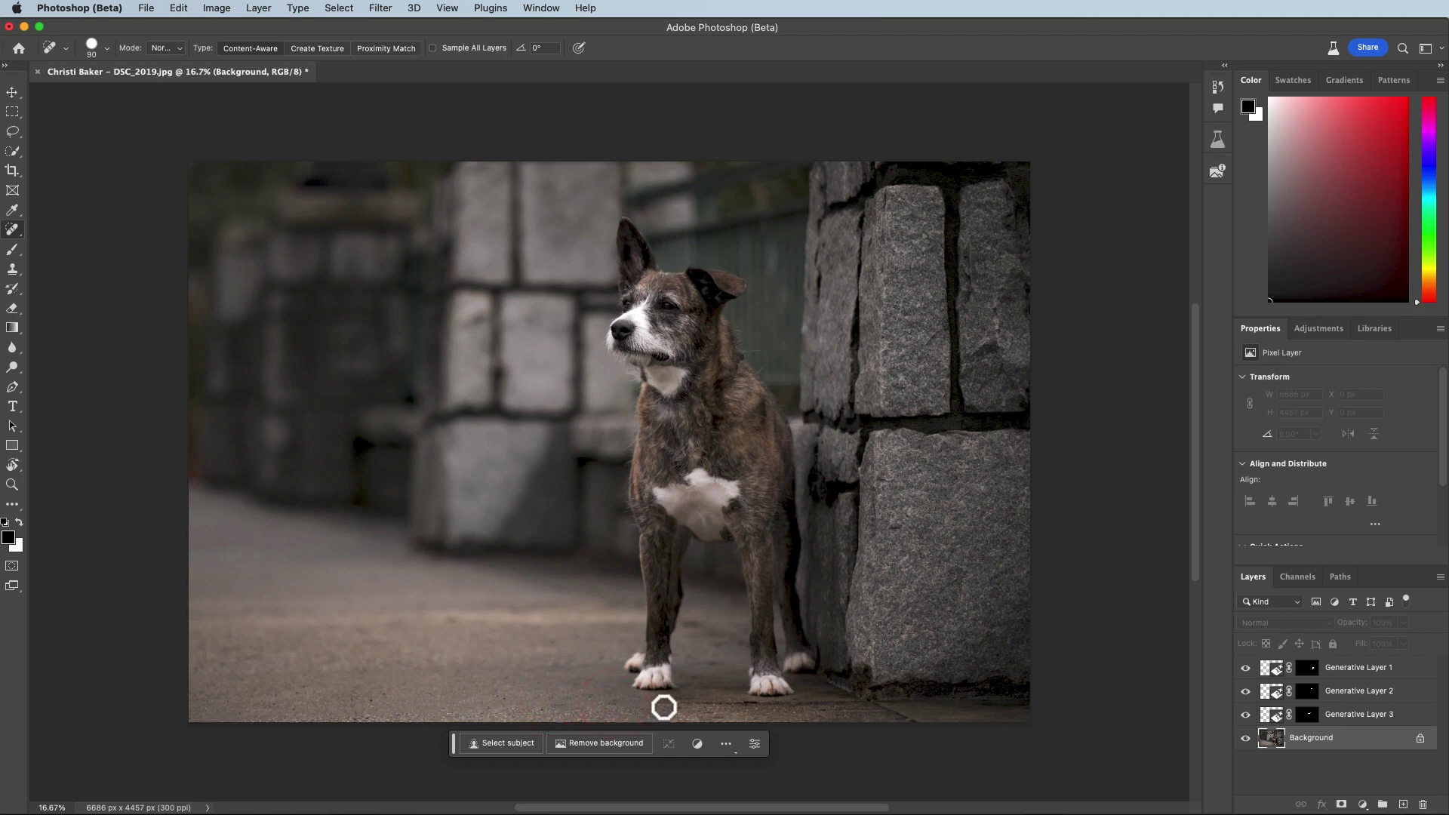
- Heal the rest of the pavement seam beneath the dog's paws up to the base of the stone wall
click(662, 707)
click(689, 703)
click(709, 703)
click(753, 701)
click(790, 704)
click(819, 701)
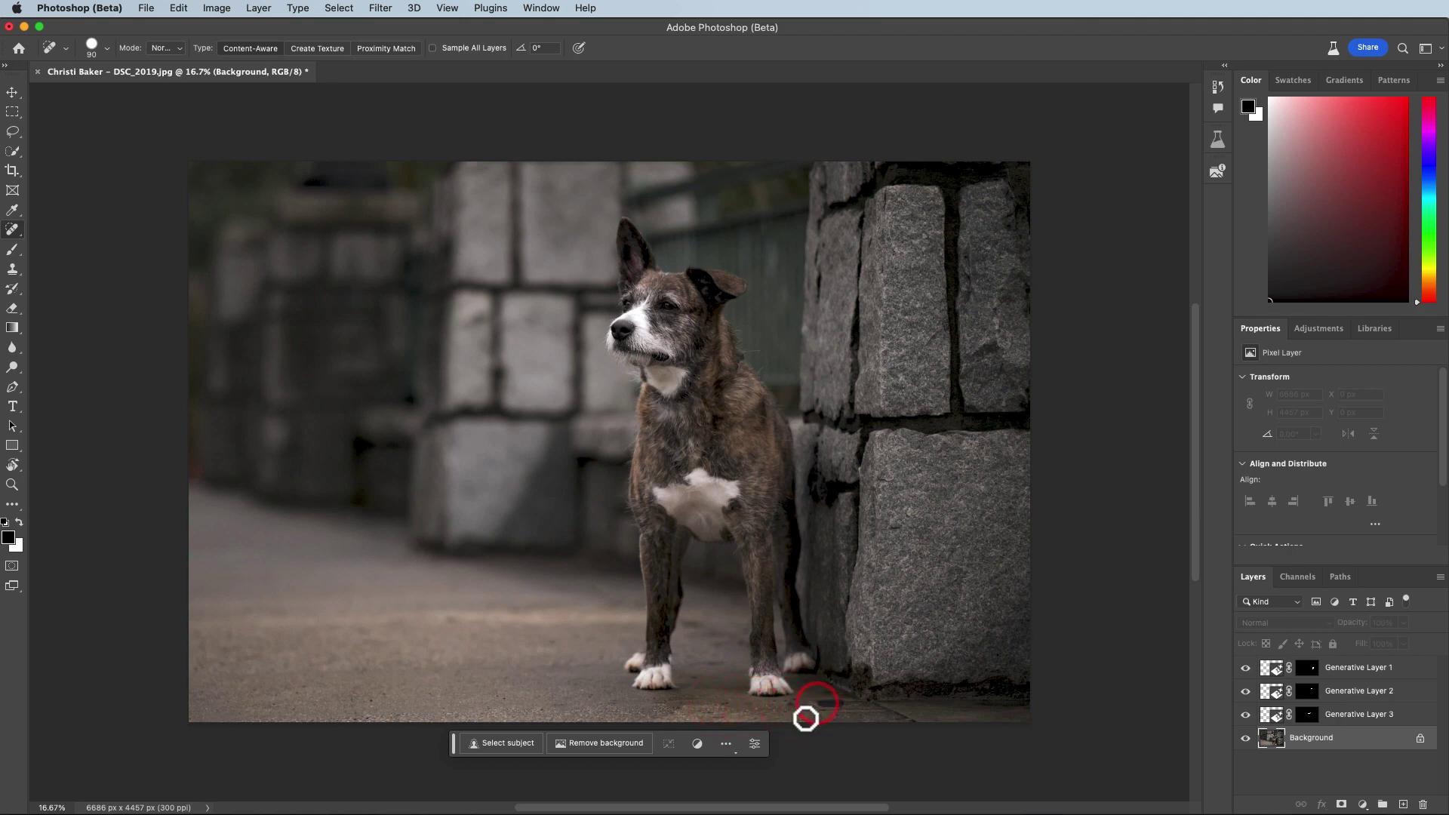
click(727, 704)
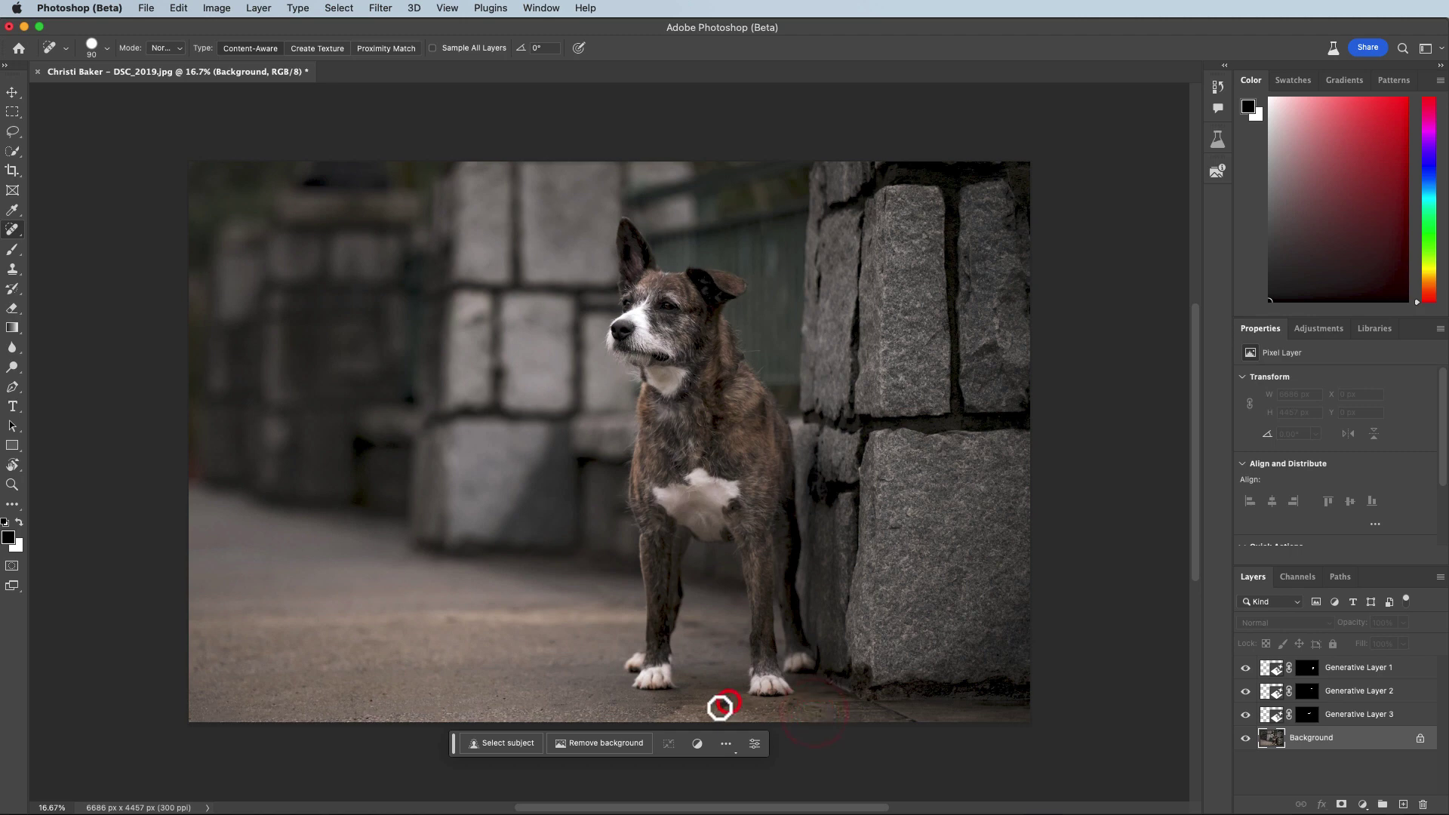
- Touch up the remaining spots between the dog's legs and on the pavement to the left of the dog
click(693, 676)
click(688, 658)
click(456, 623)
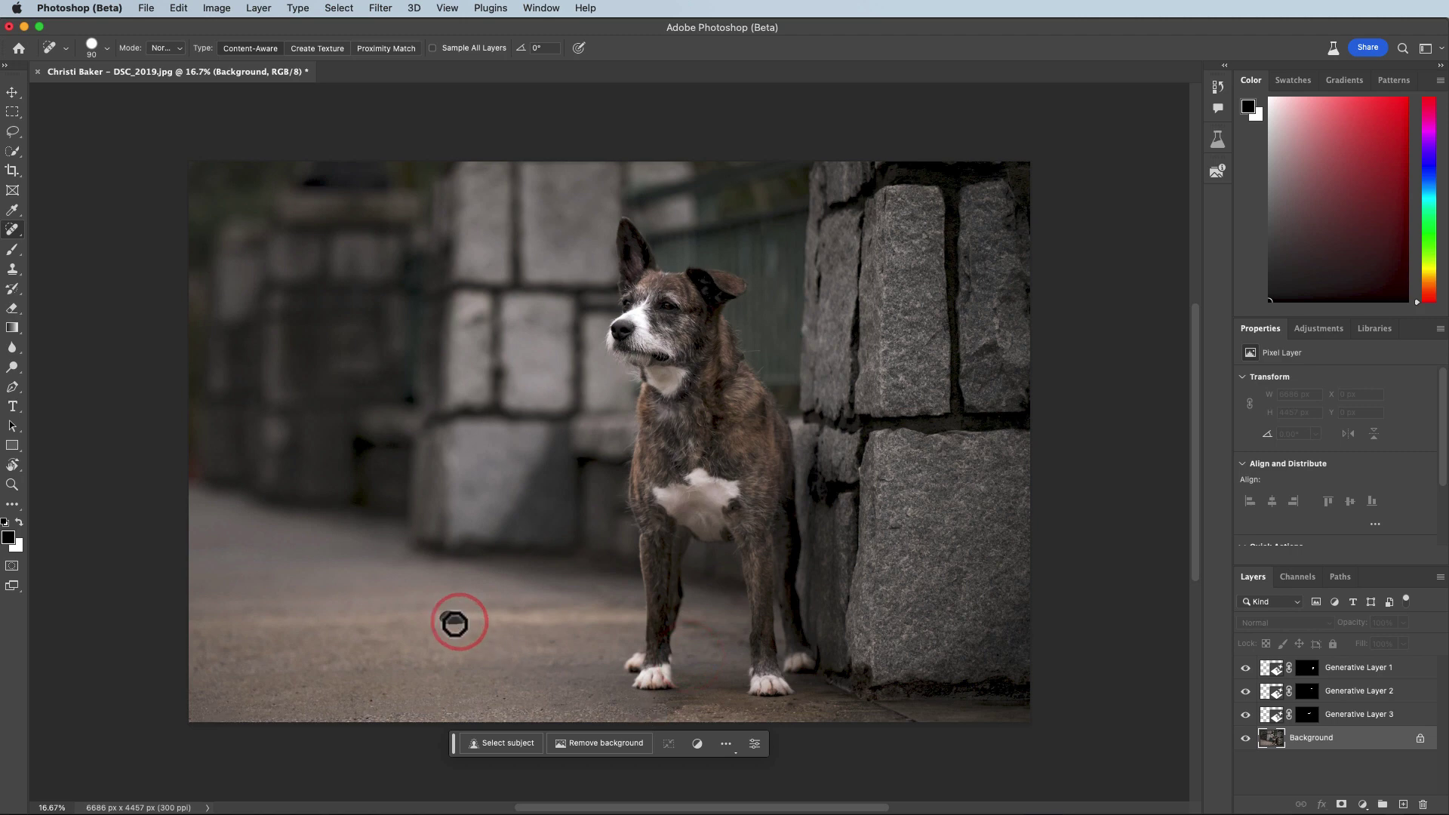
click(368, 701)
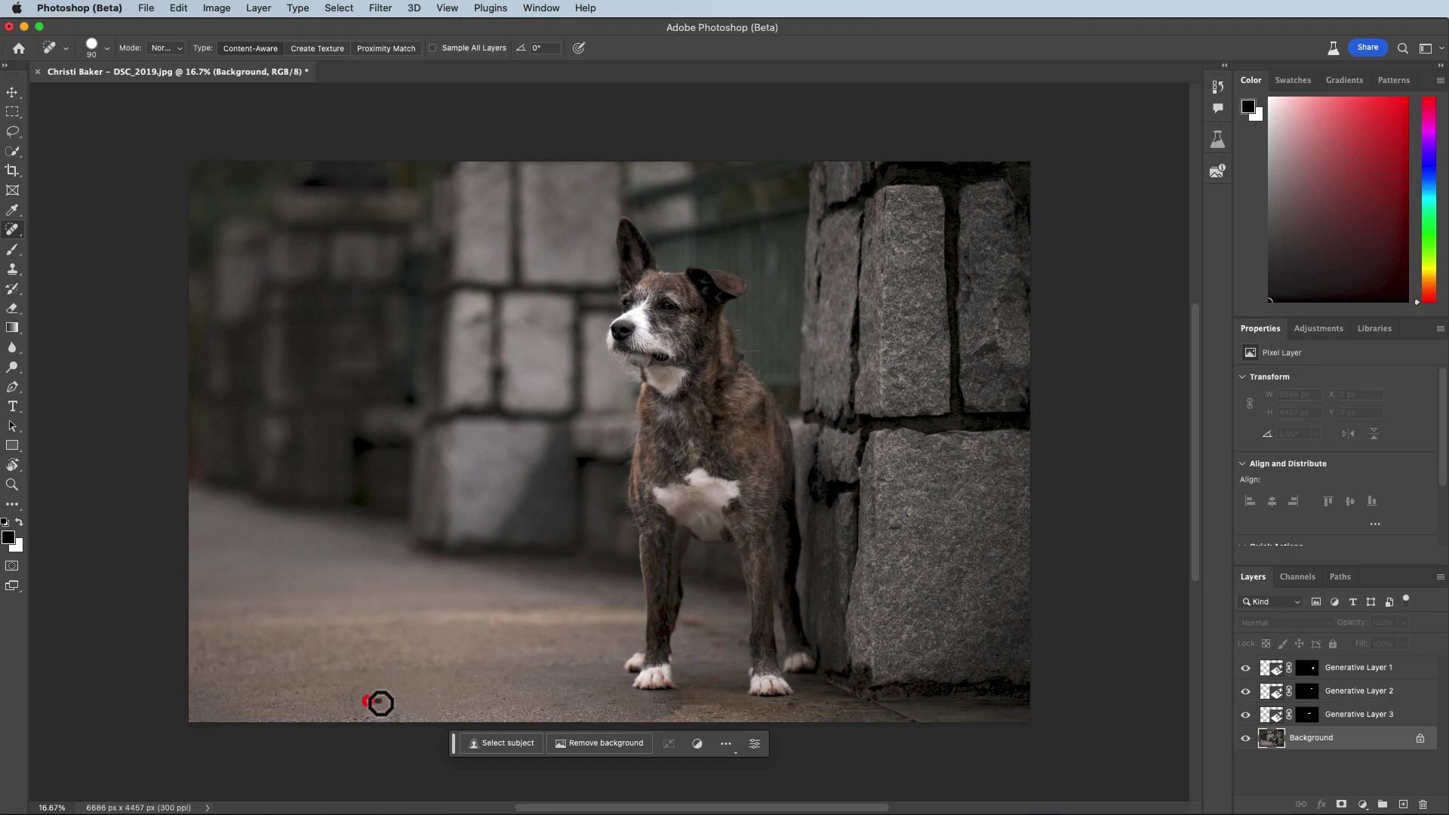
click(500, 701)
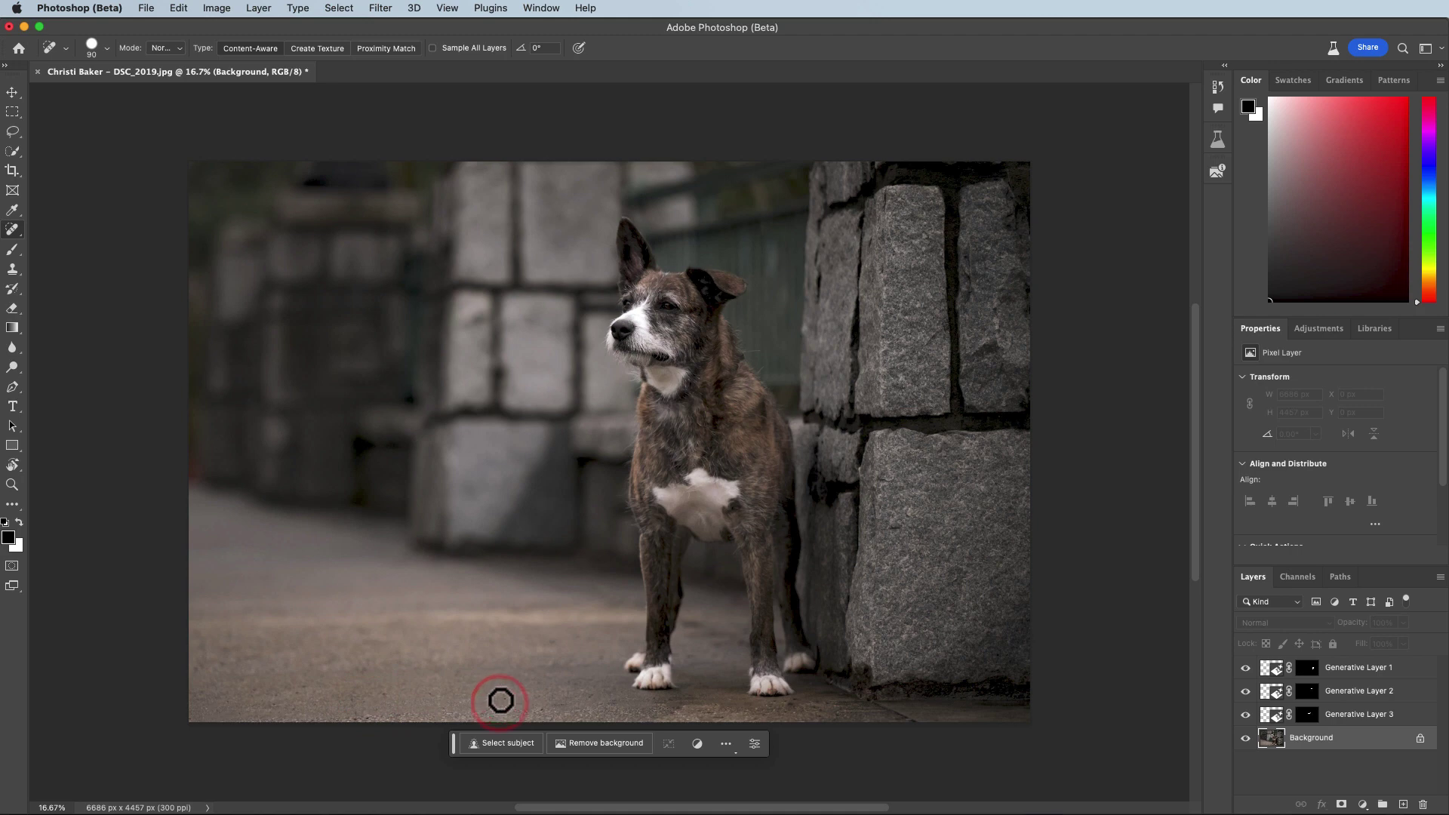
- Take a history snapshot of the retouched photo and compare it with the original image state
click(1217, 86)
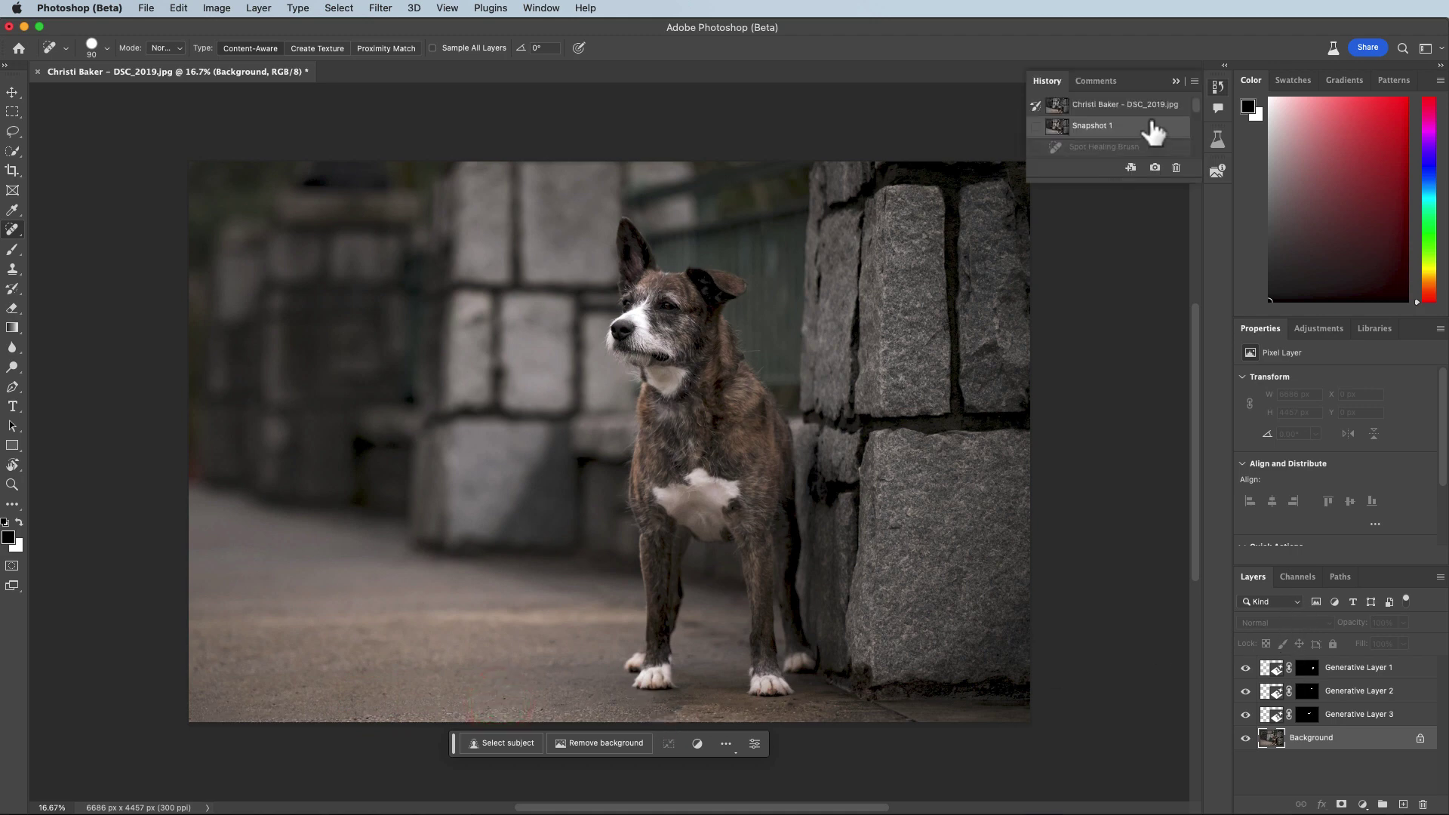
click(1148, 106)
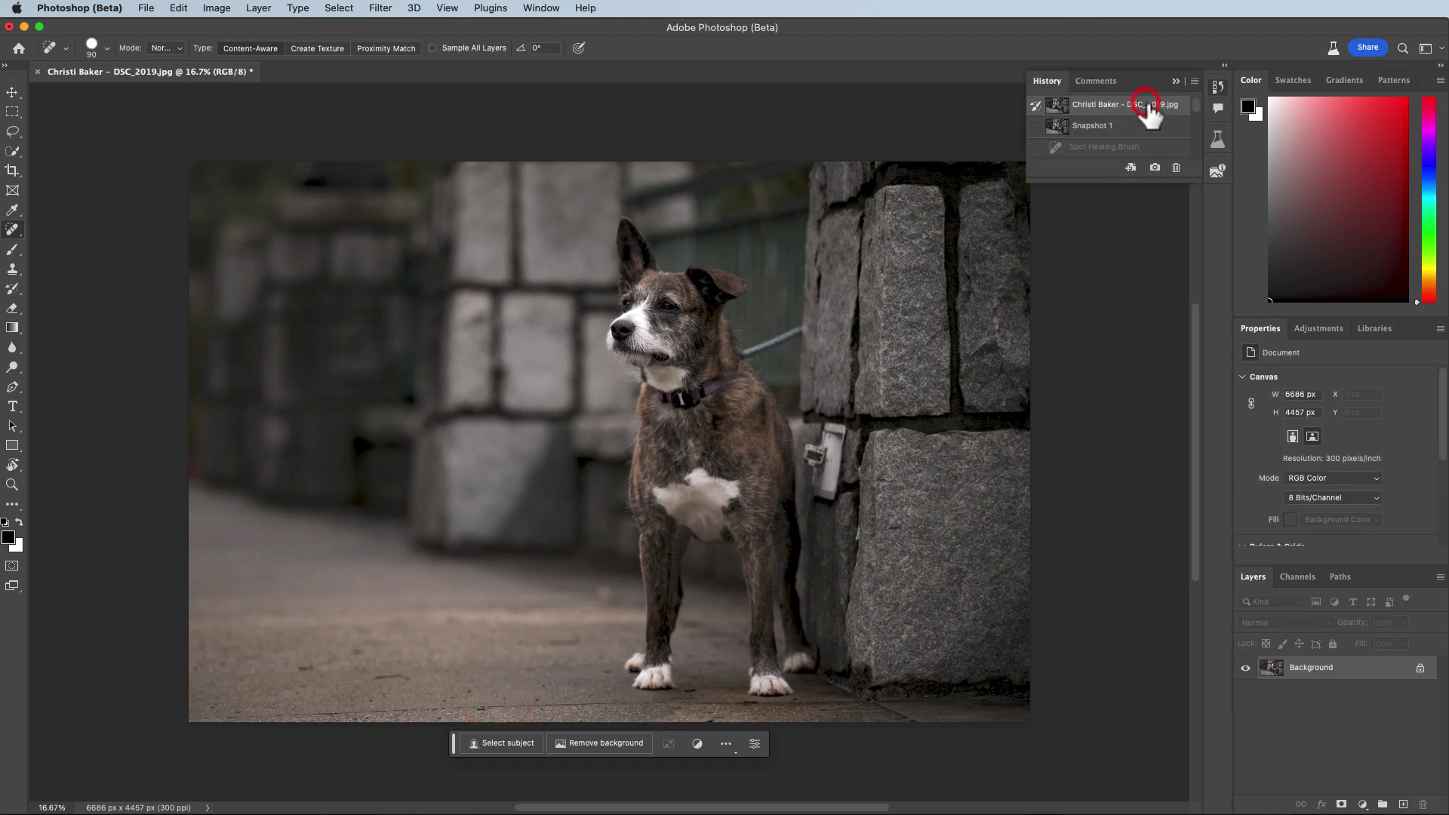
click(1145, 125)
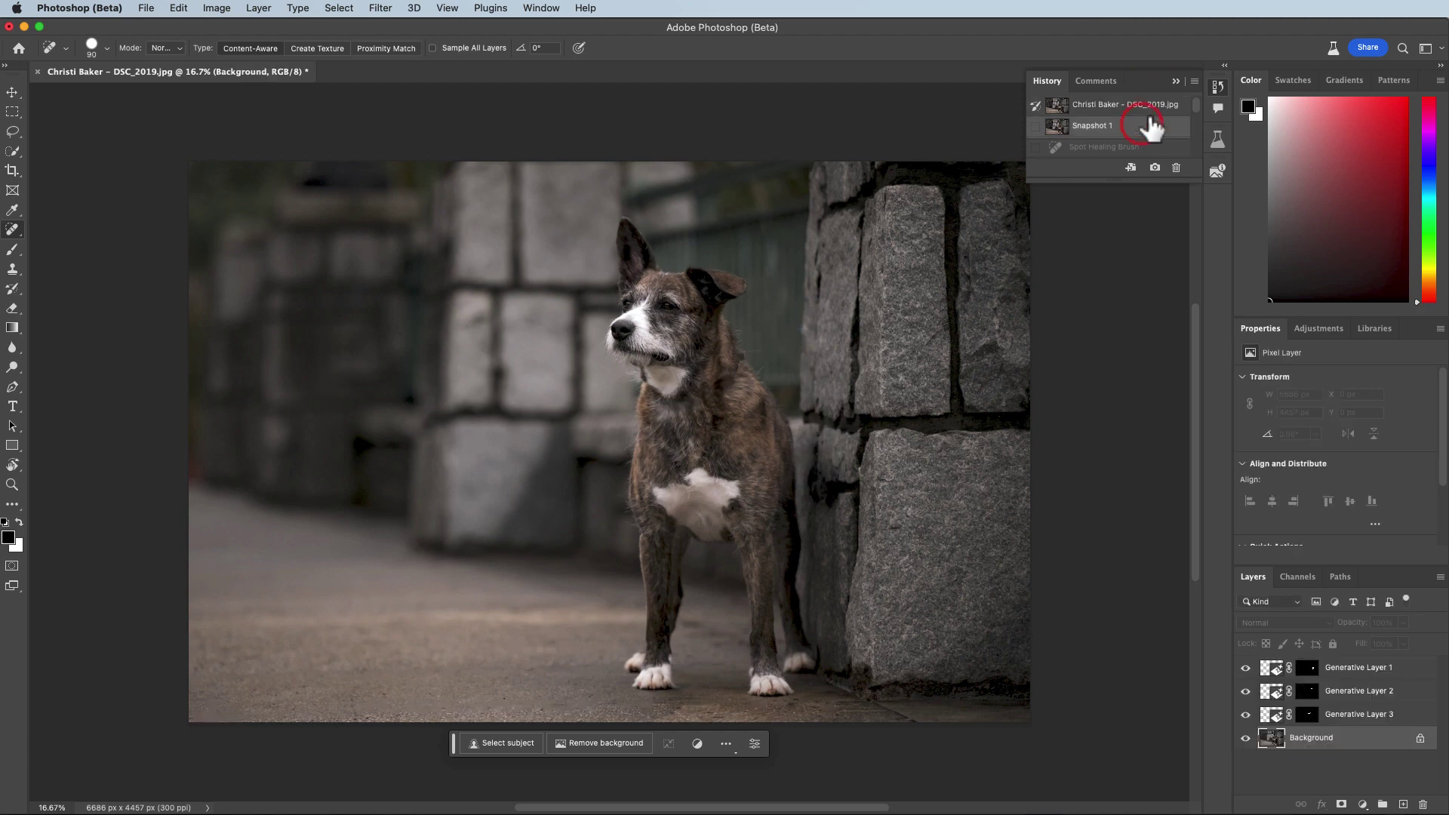
click(1147, 104)
click(1139, 129)
- Hide and show the three generative layers to compare the photo with and without the fixture, leash and collar removals
click(1245, 714)
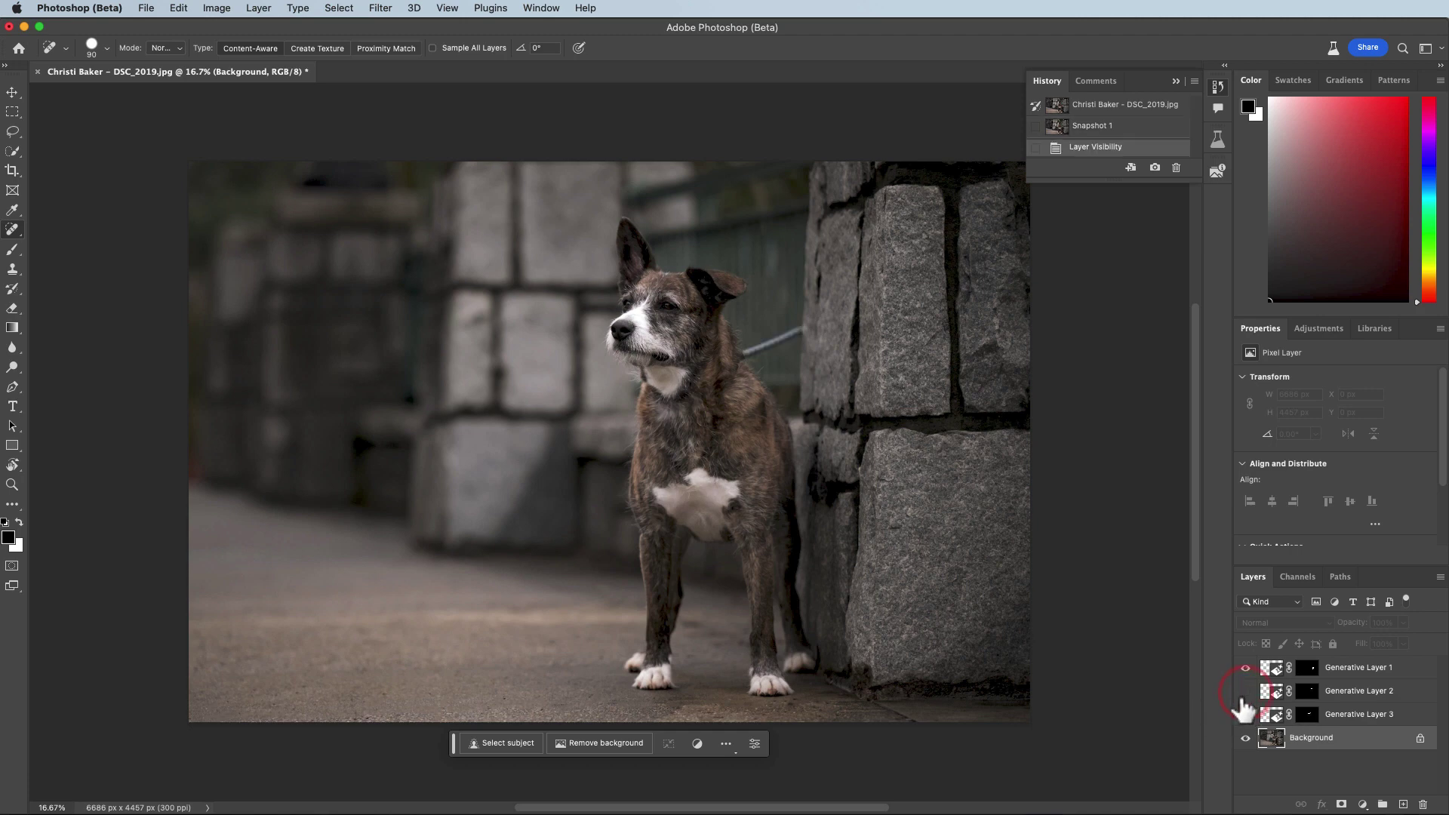
click(1245, 691)
click(1245, 713)
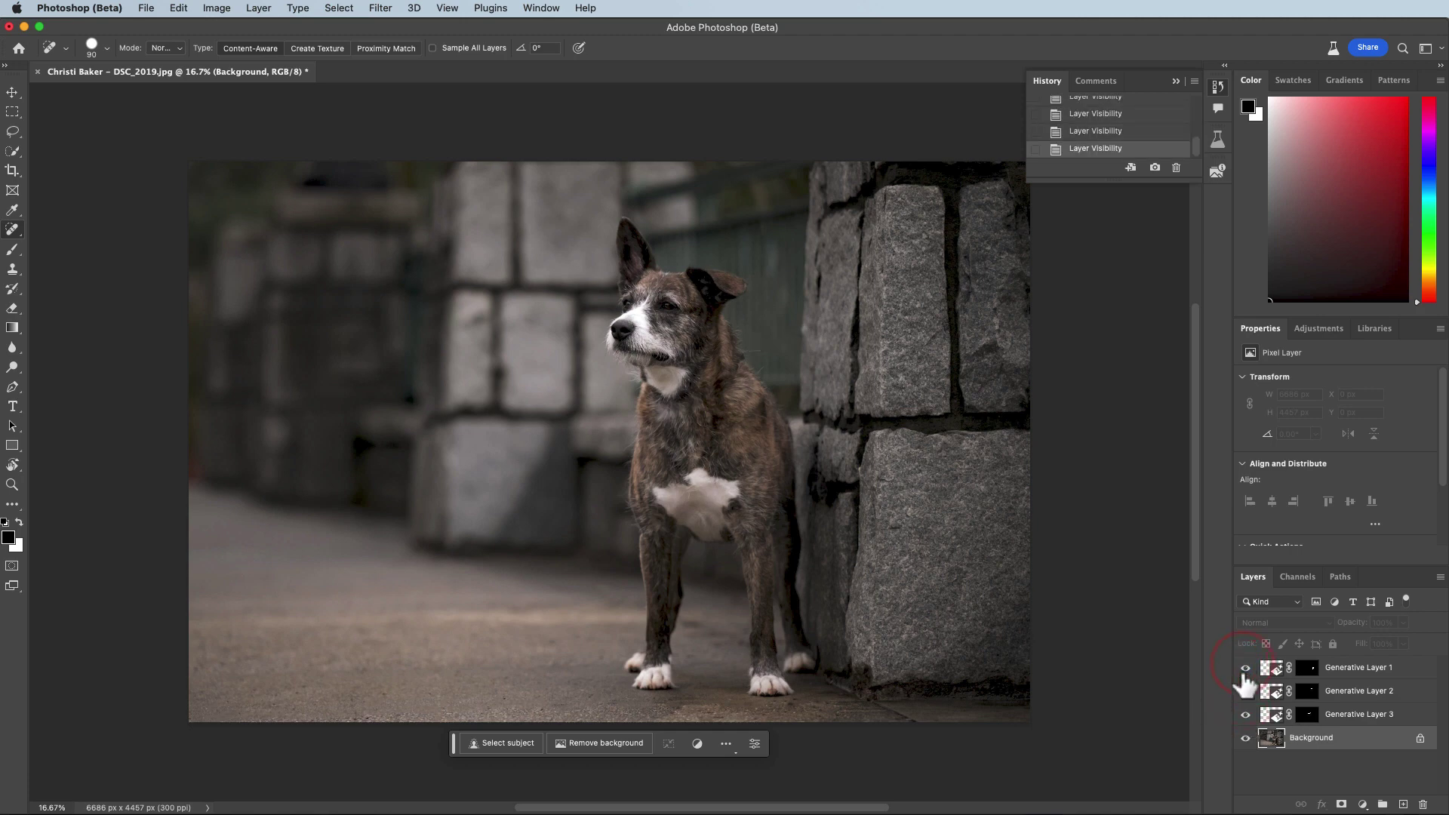
click(1243, 668)
click(1243, 668)
click(1245, 713)
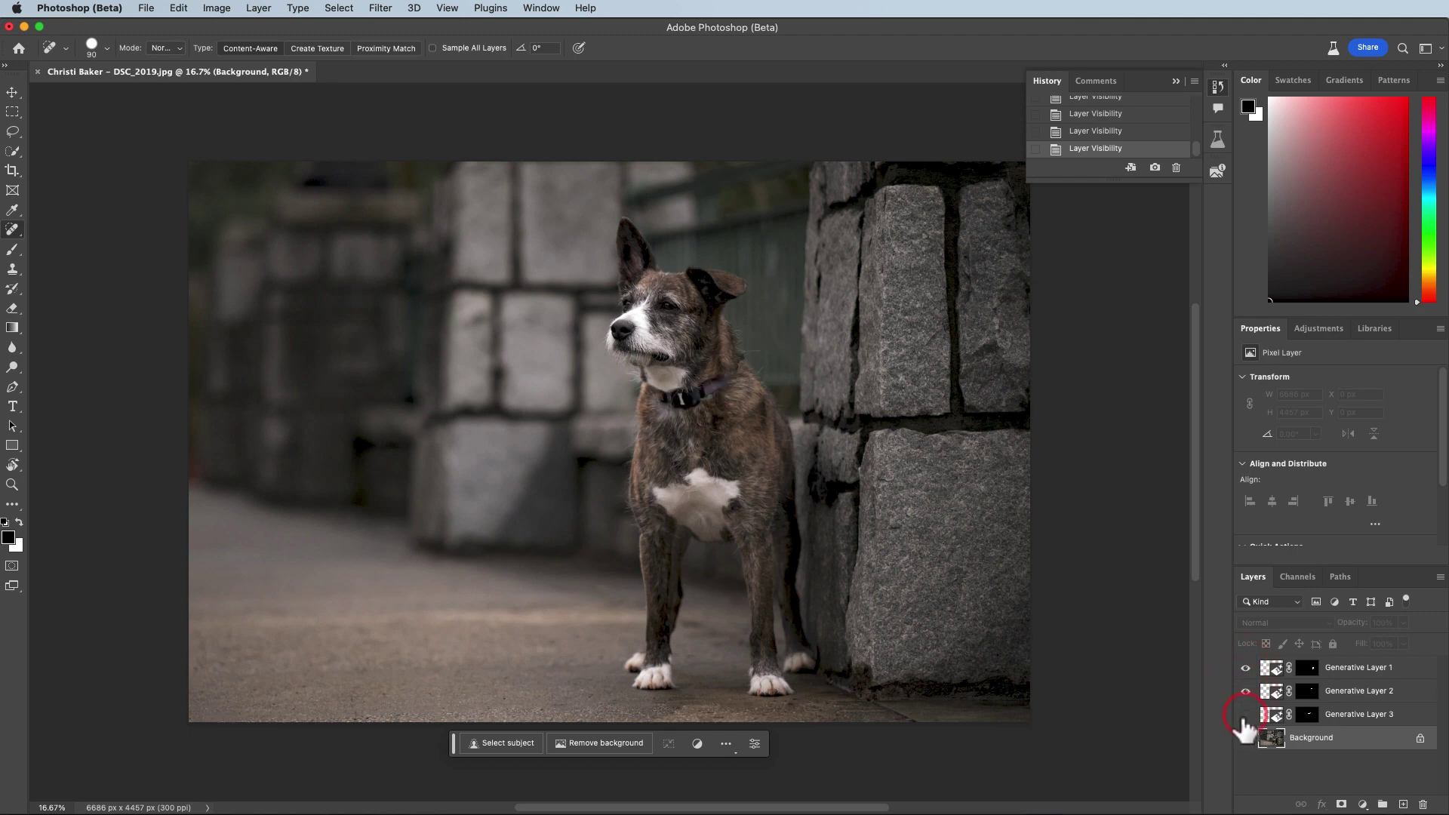
click(1245, 714)
click(1243, 714)
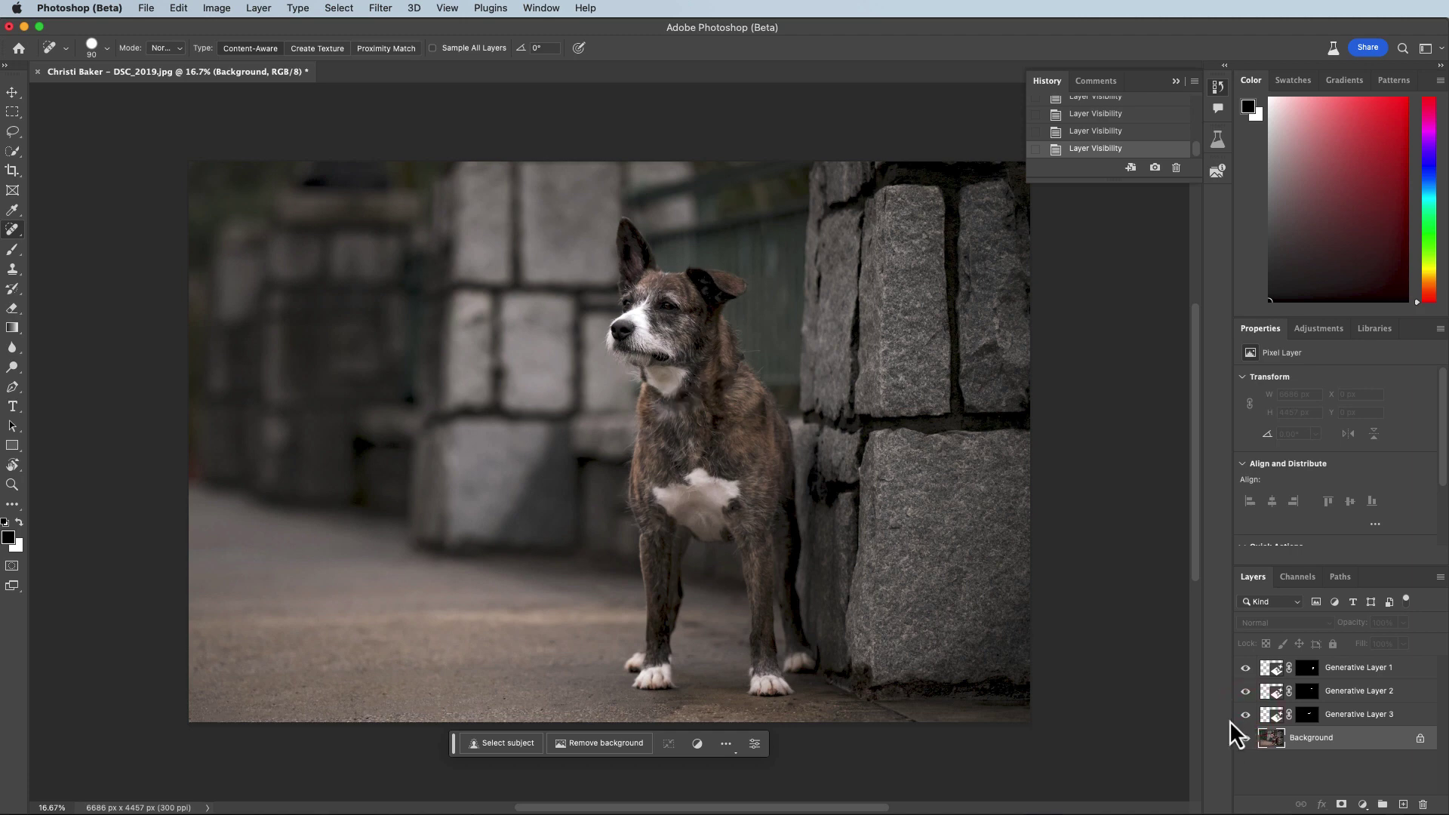